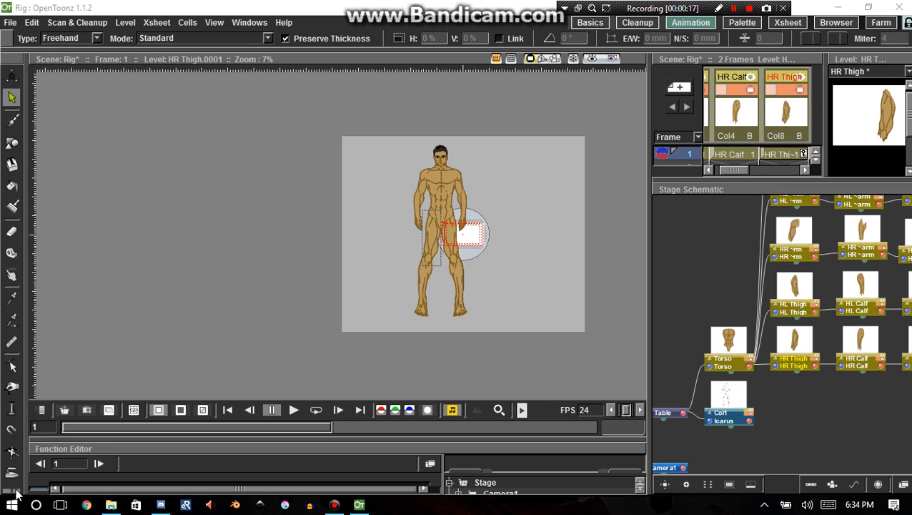
Step: Activate the Plastic tool for the HR Thigh level
left_click(16, 494)
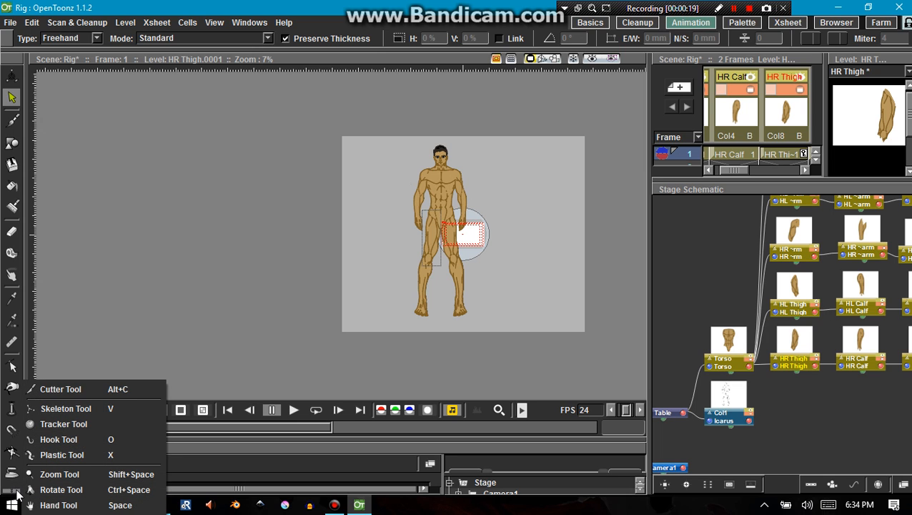
left_click(42, 455)
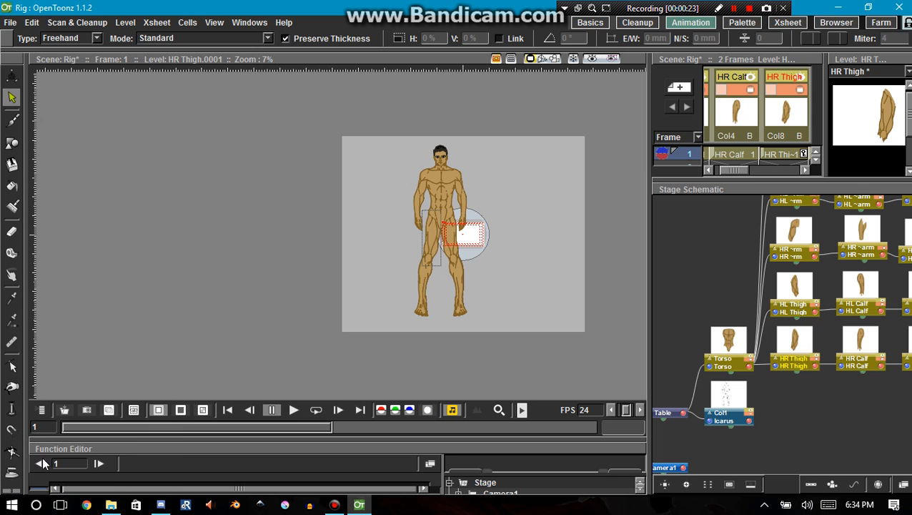
left_click(14, 492)
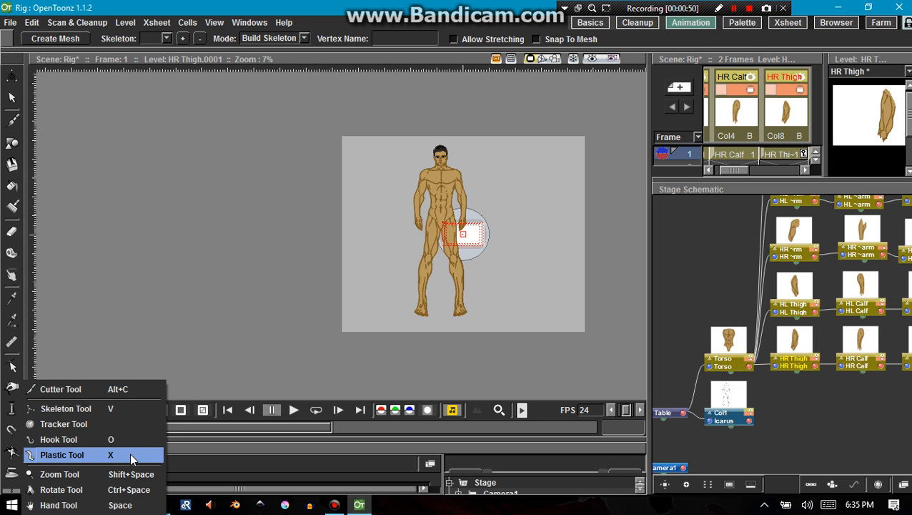
left_click(357, 269)
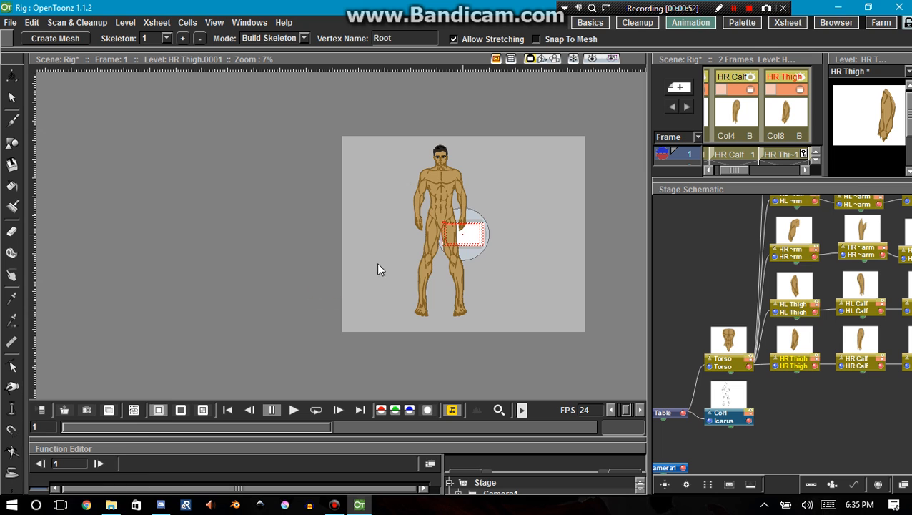
left_click(450, 267)
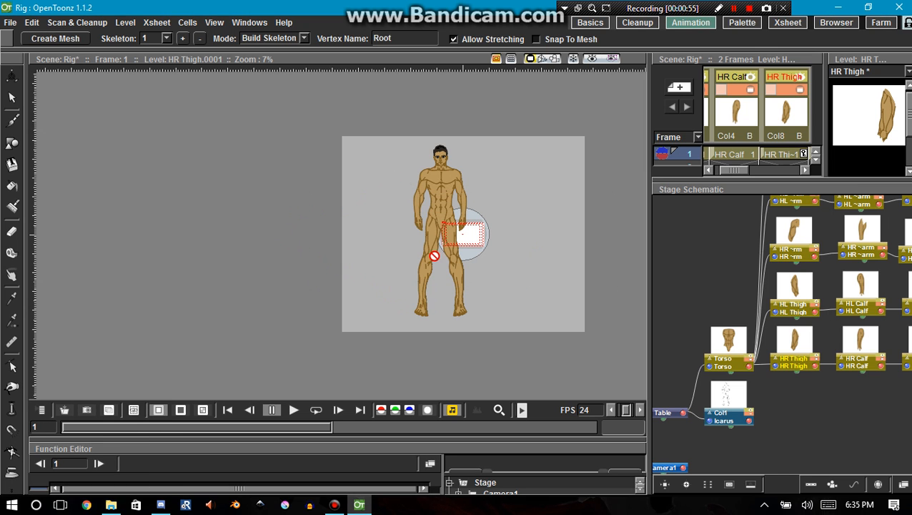
left_click_drag(467, 288, 410, 346)
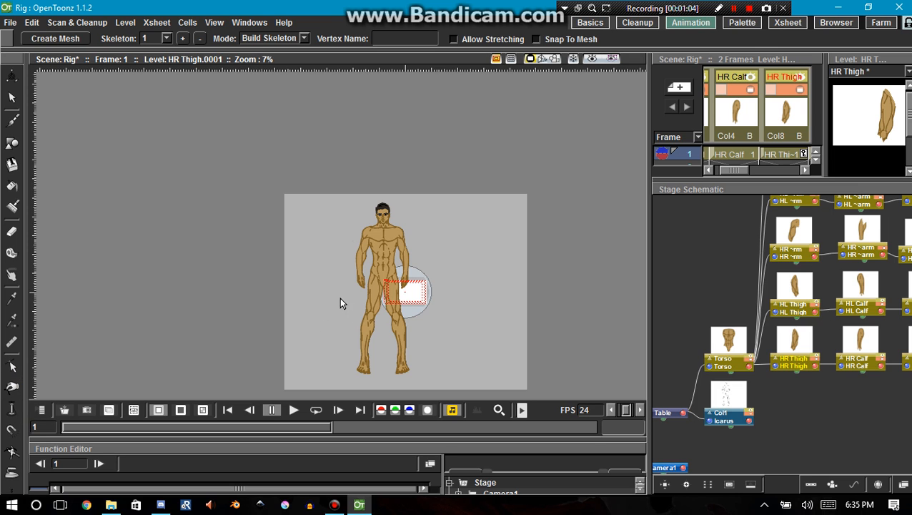
Step: Try to use the Plastic tool directly on the Torso level's drawing without a mesh
left_click(729, 345)
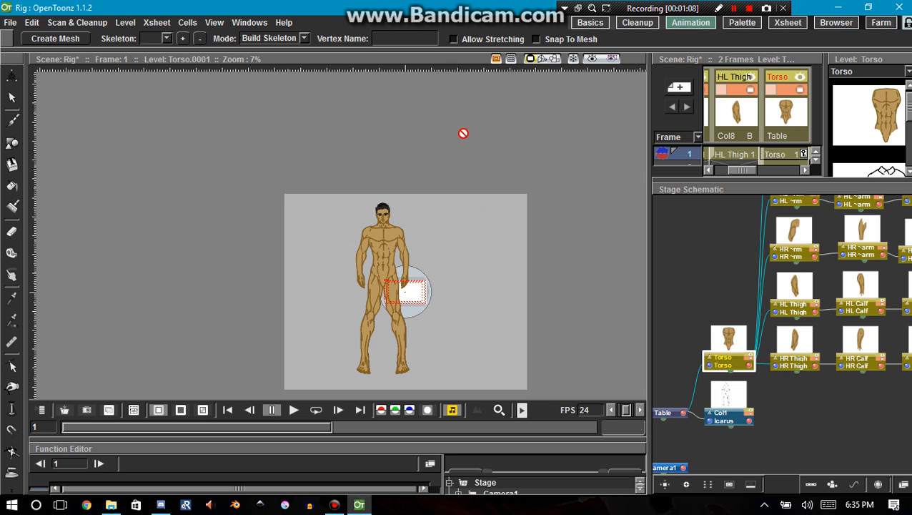
left_click(478, 242)
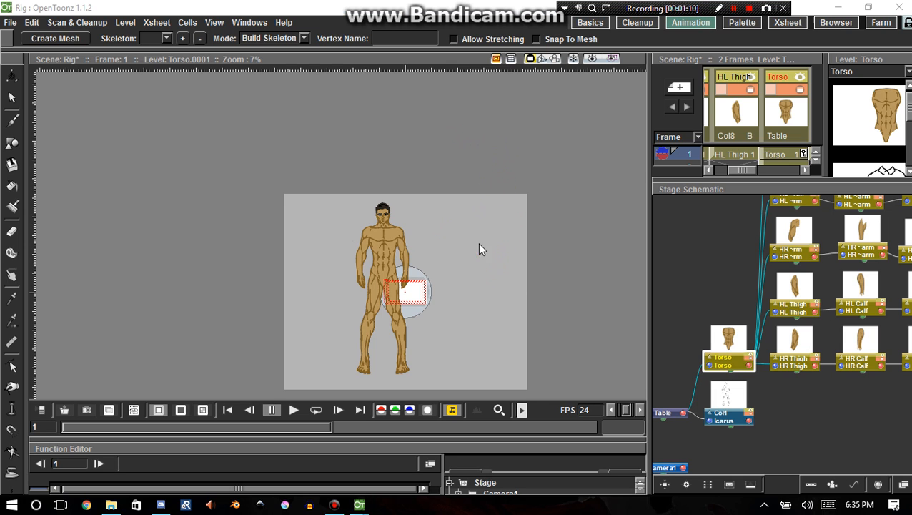
left_click(458, 265)
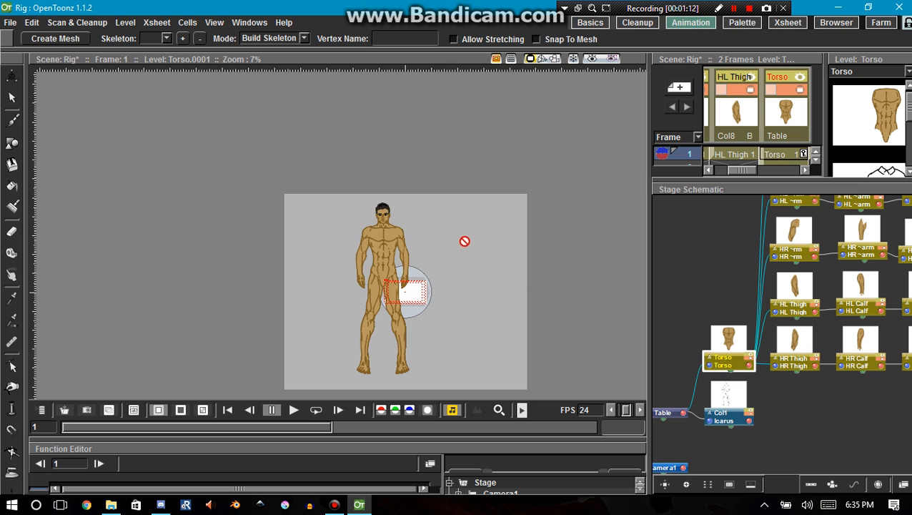
left_click(465, 240)
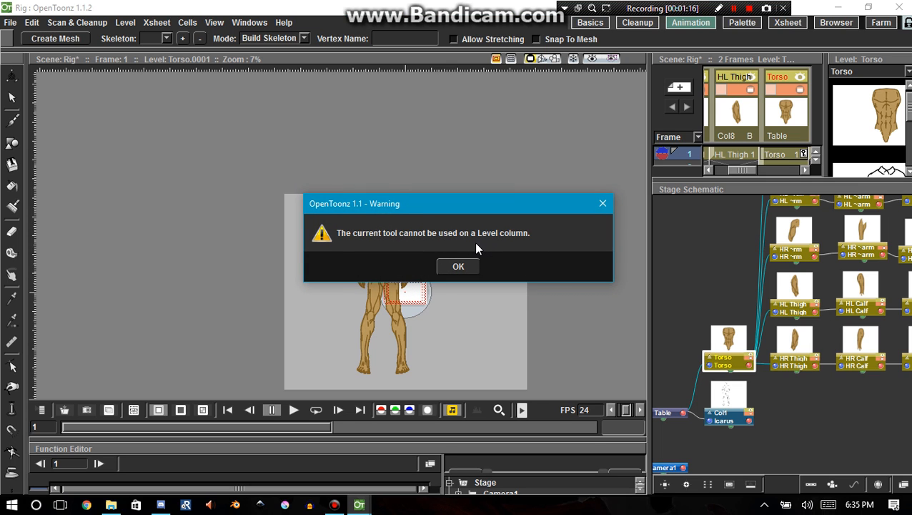
left_click(461, 266)
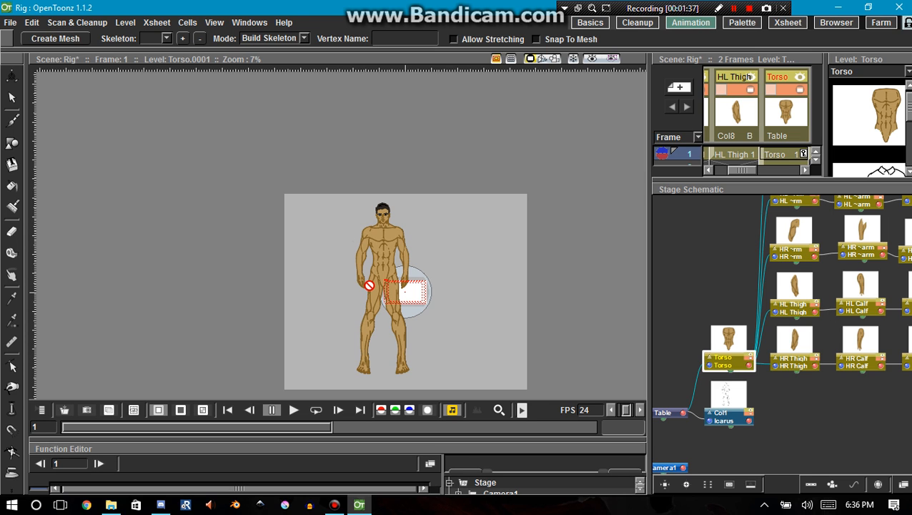
Step: Select the Torso node in the stage schematic and open the mesh creation settings for it
scroll(382, 296, "up", 5)
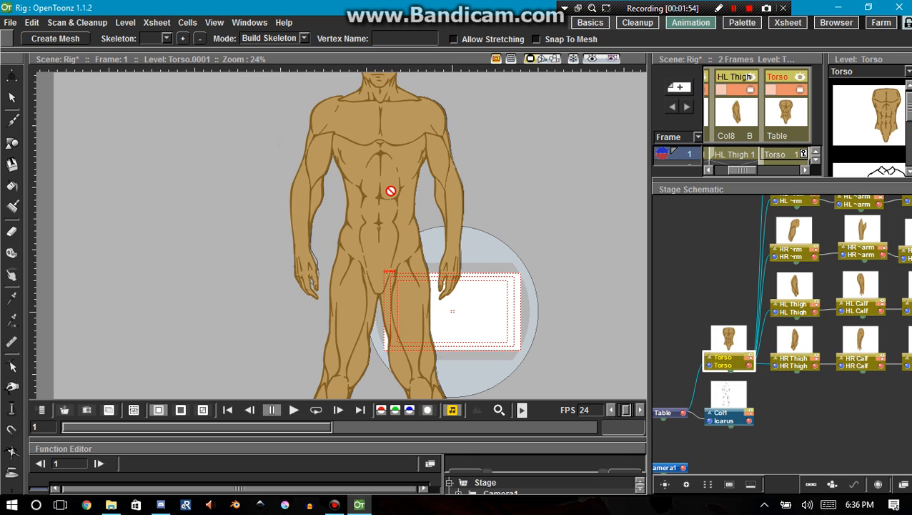
left_click(797, 152)
left_click(729, 342)
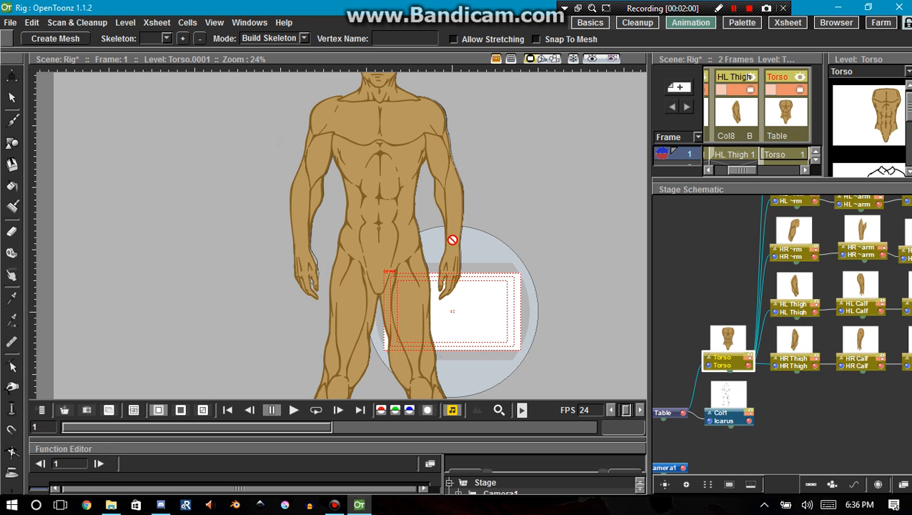
left_click(65, 42)
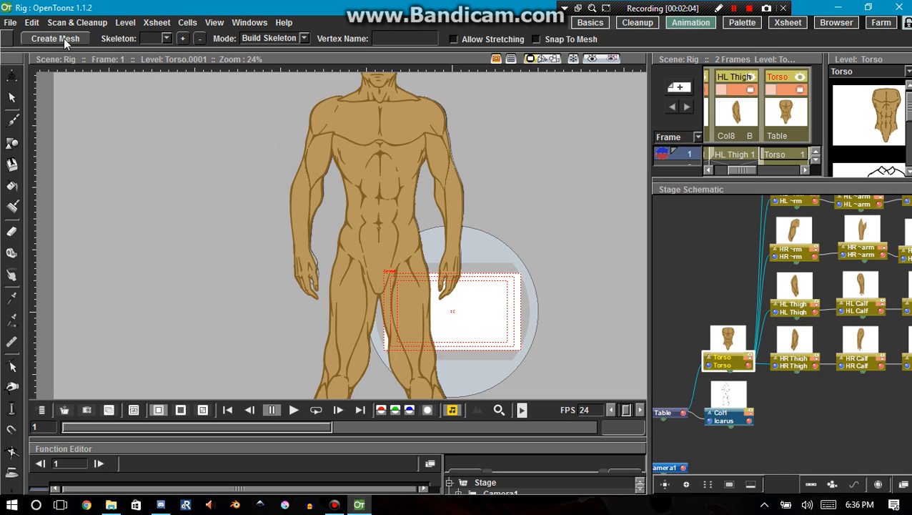
left_click(66, 39)
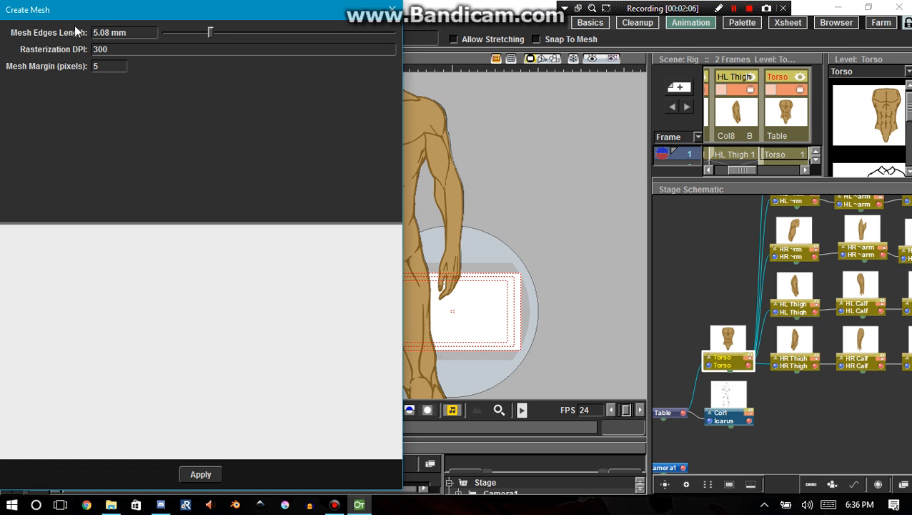
Step: Inspect the torso's mesh preview and set the mesh edges length to 22.0480941 mm
left_click_drag(99, 15, 177, 26)
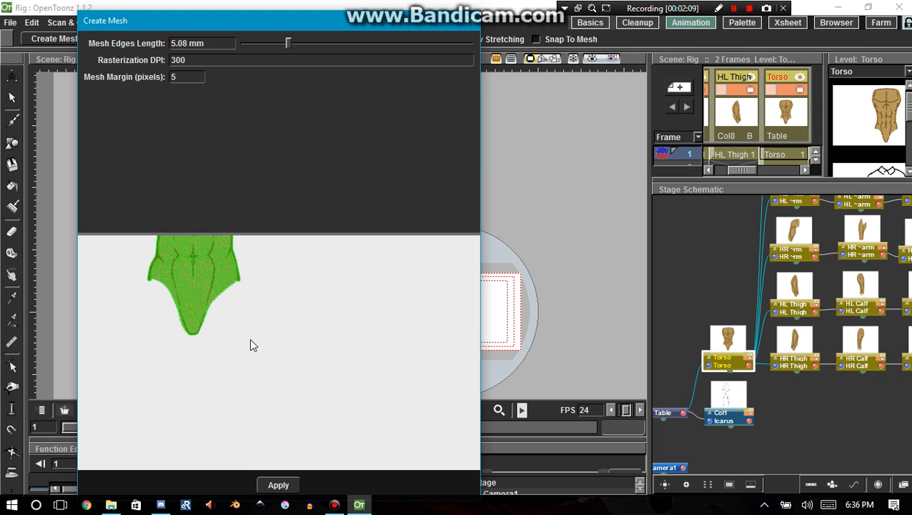
left_click_drag(239, 288, 291, 392)
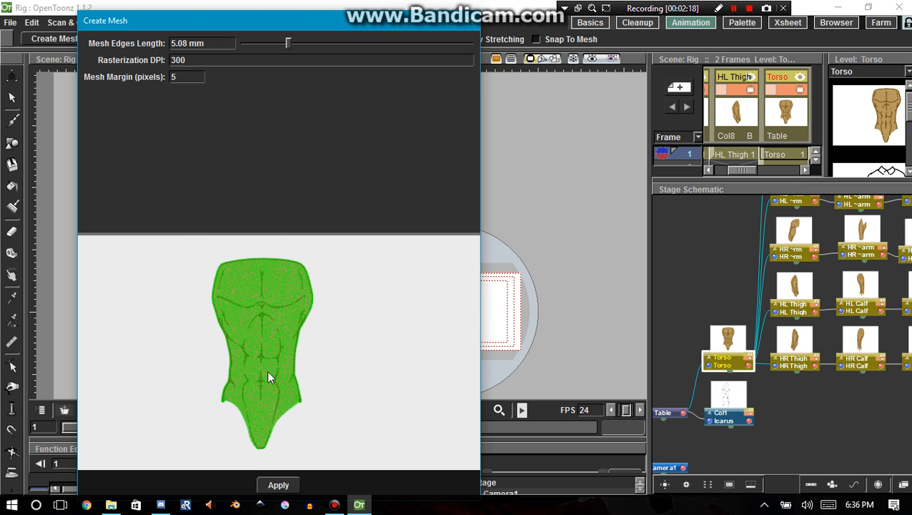
left_click_drag(289, 341, 359, 379)
left_click_drag(257, 316, 235, 307)
scroll(258, 327, "up", 10)
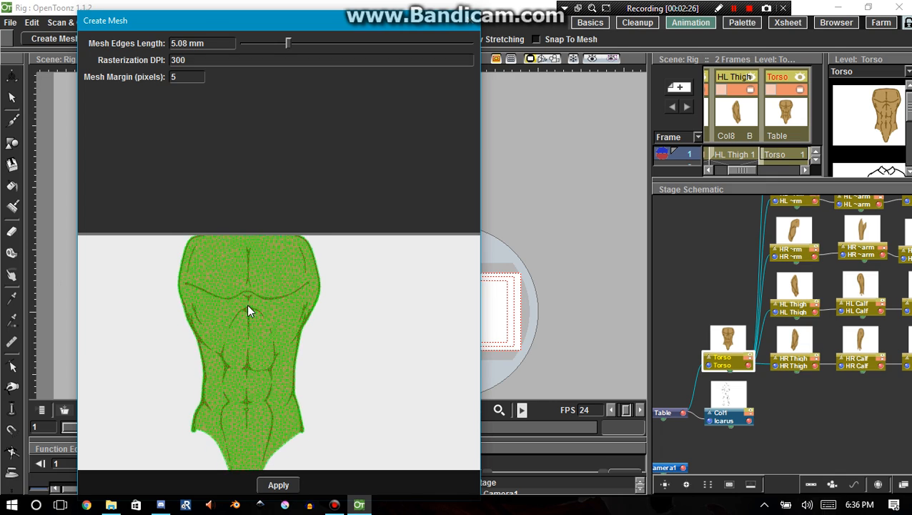
scroll(256, 287, "down", 6)
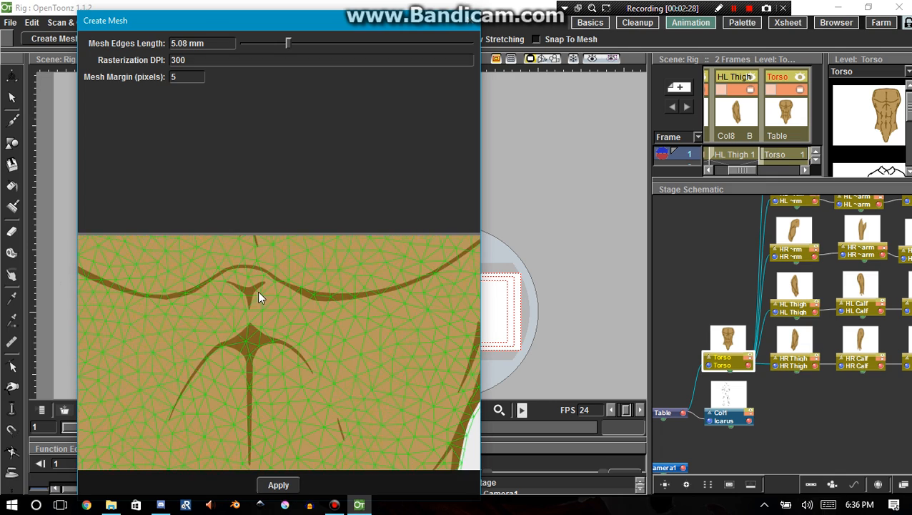
left_click_drag(287, 44, 368, 44)
left_click_drag(403, 68, 428, 114)
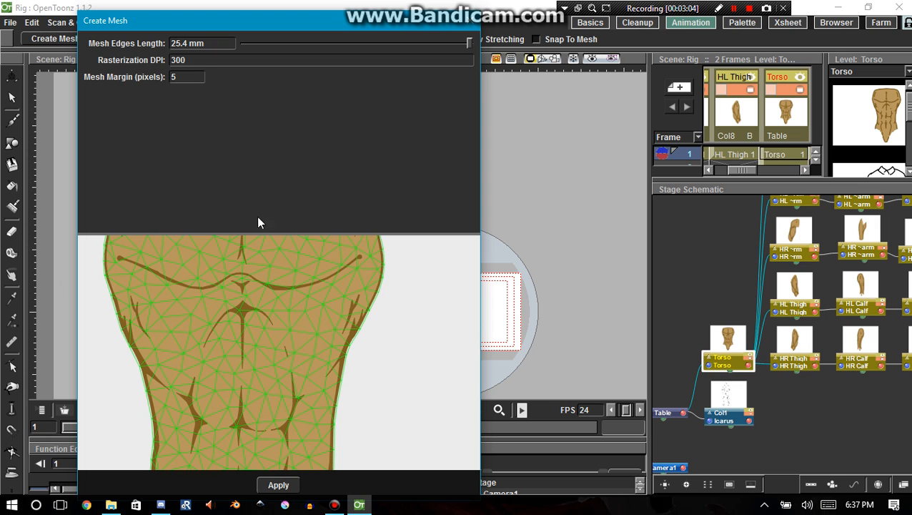
left_click_drag(468, 43, 439, 43)
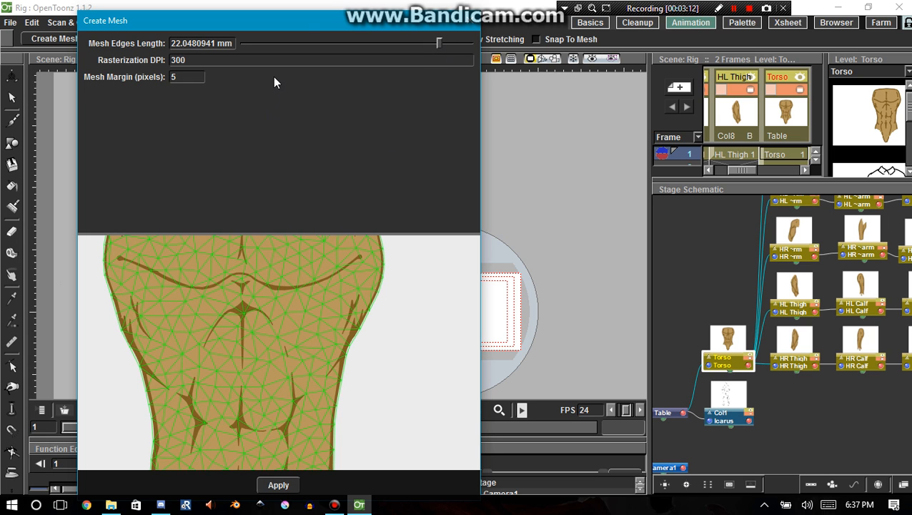
Step: Create the torso mesh, choosing to delete the old mesh level entirely
left_click_drag(324, 16, 287, 6)
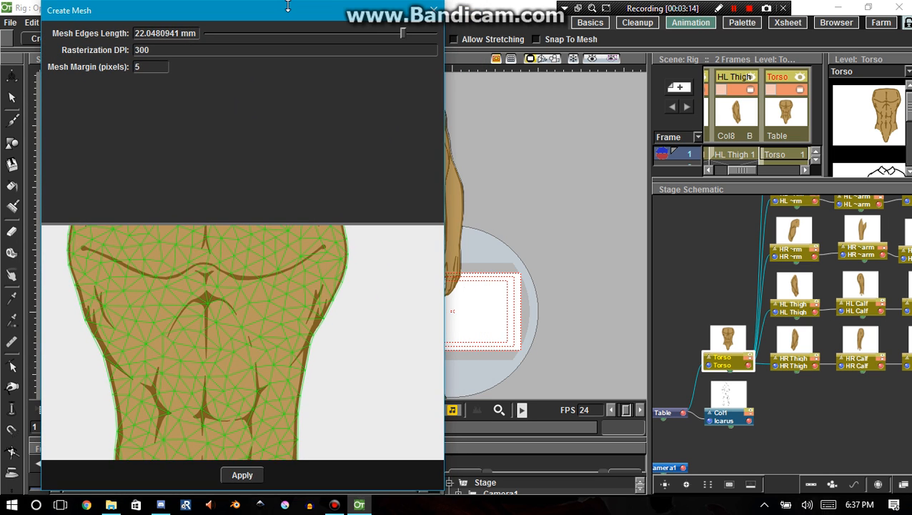
left_click(243, 475)
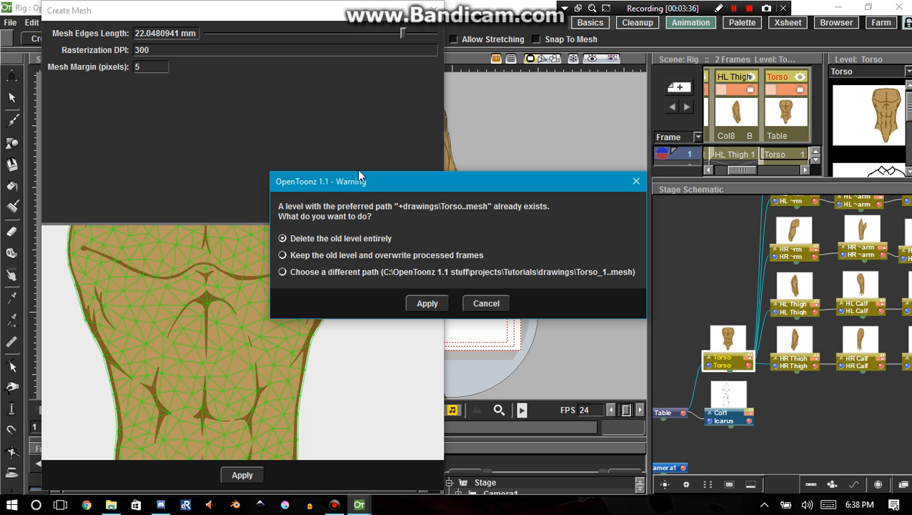
left_click(423, 305)
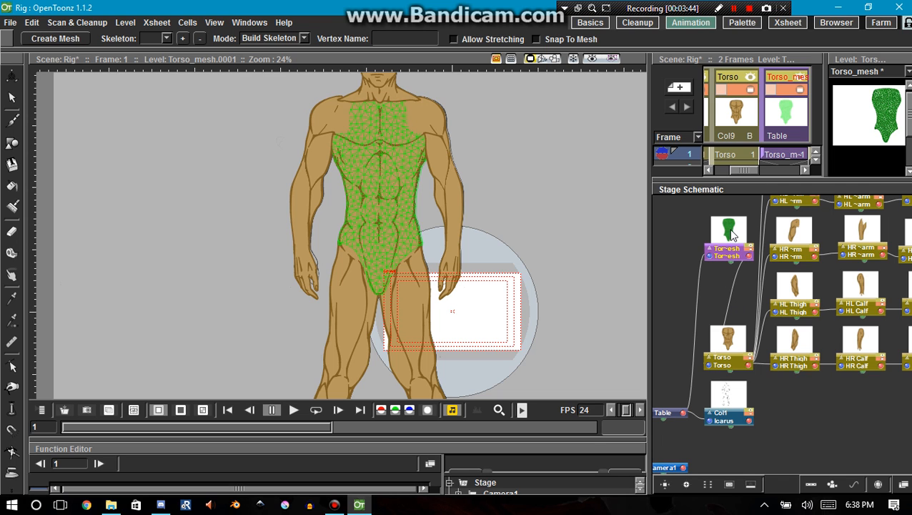
Step: Move the torso mesh node beside the Torso node in the stage schematic and reorder the nodes
left_click_drag(730, 241, 691, 270)
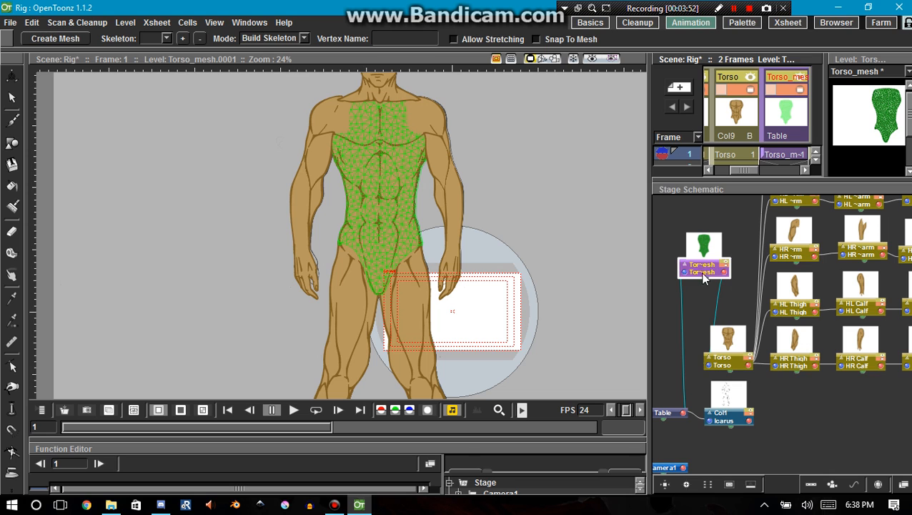
left_click_drag(701, 250, 692, 424)
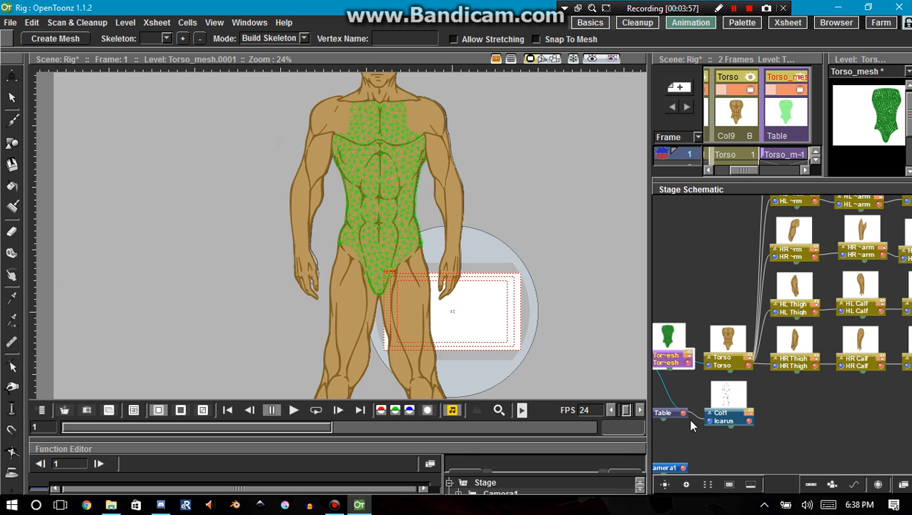
left_click(708, 484)
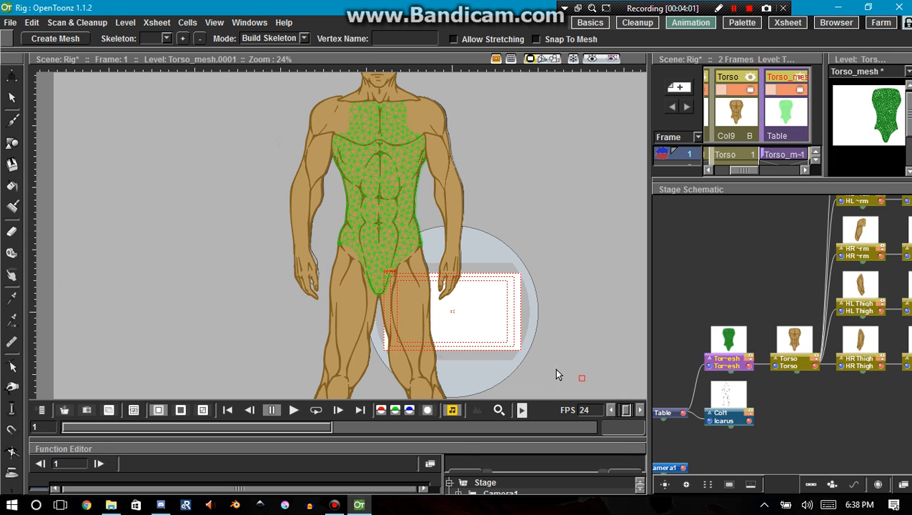
left_click(733, 359)
left_click_drag(733, 360, 778, 359)
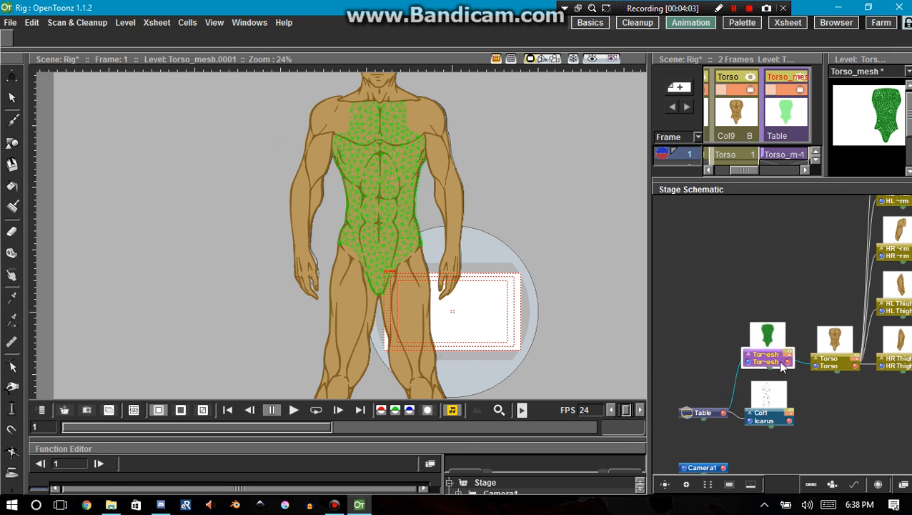
Step: Select the HR Thigh node in the stage schematic and open the Plastic tool's mesh creation settings for it
left_click_drag(712, 353, 593, 363)
left_click_drag(775, 381, 732, 448)
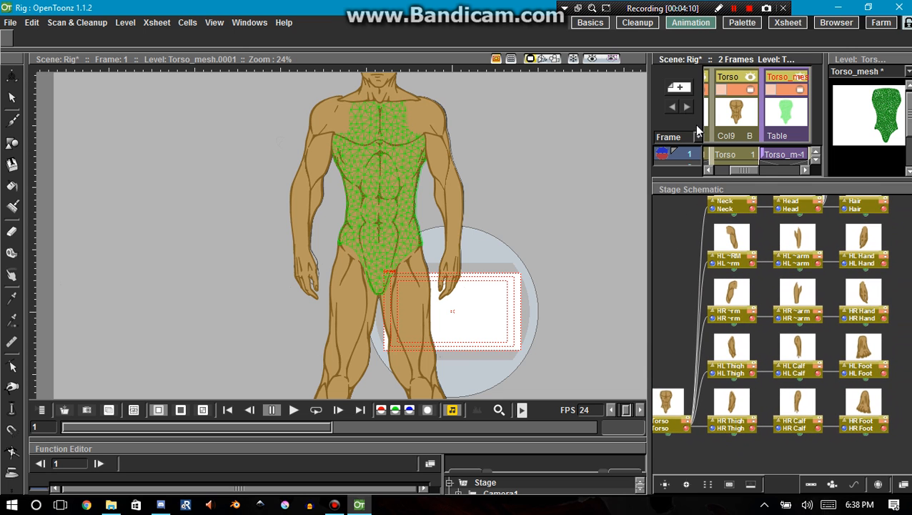
left_click(731, 411)
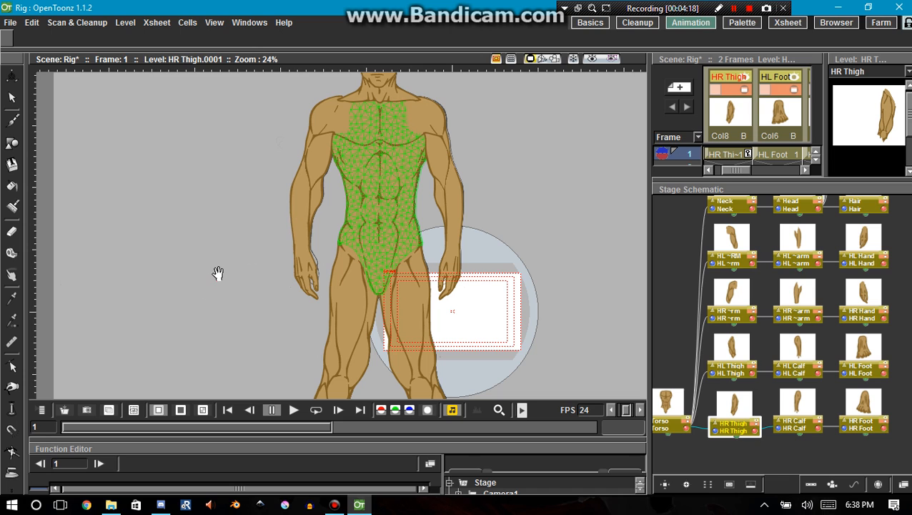
key("x")
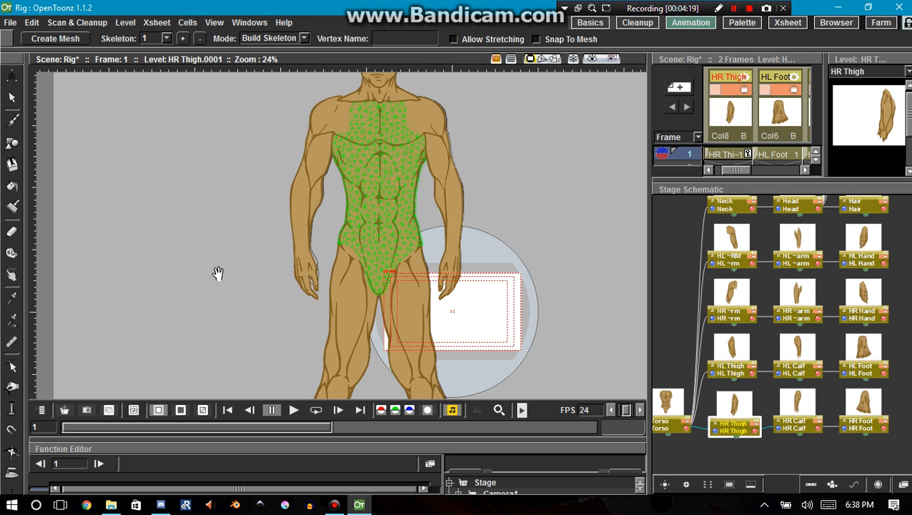
left_click(51, 39)
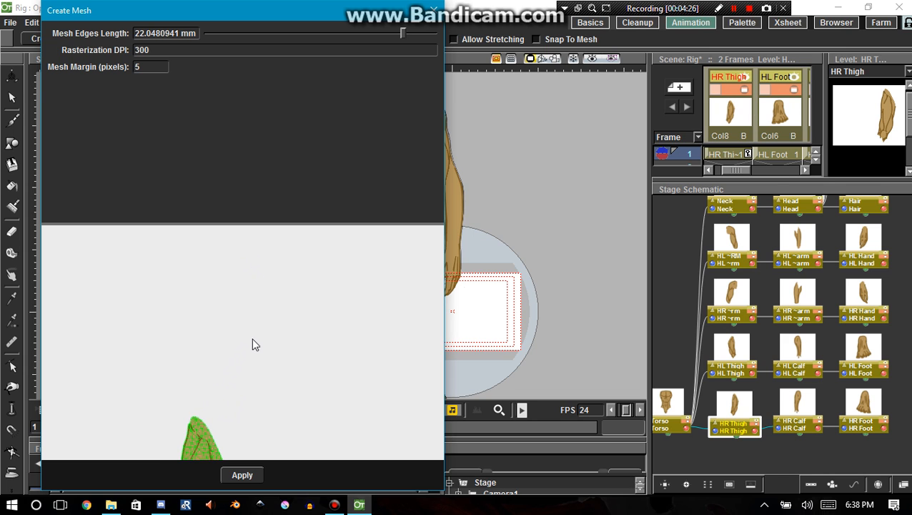
Step: Check the HR Thigh mesh preview and create the mesh, deleting the old mesh level entirely
left_click_drag(234, 401, 288, 254)
scroll(292, 283, "up", 3)
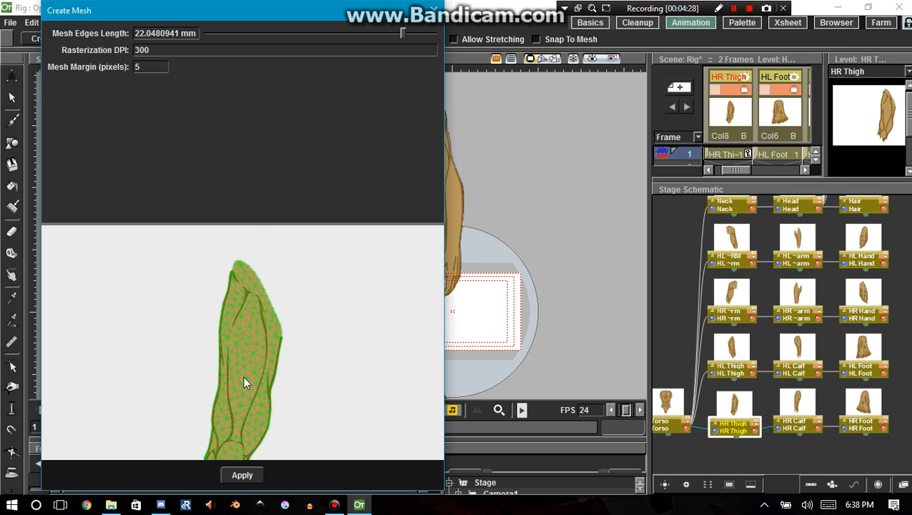
scroll(242, 377, "up", 4)
left_click_drag(239, 382, 290, 319)
left_click(245, 474)
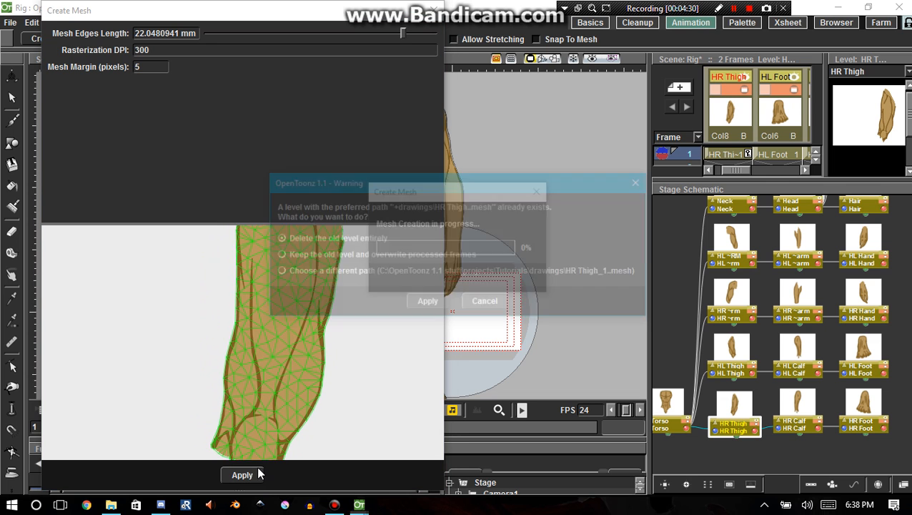
left_click(427, 303)
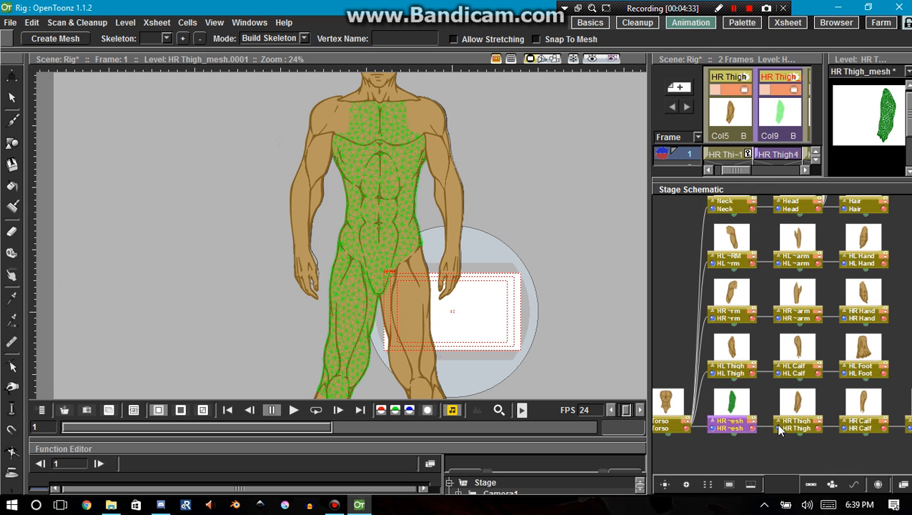
Step: Select the HR Calf node in the stage schematic and create its mesh, deleting the old mesh level entirely
left_click_drag(768, 451, 649, 422)
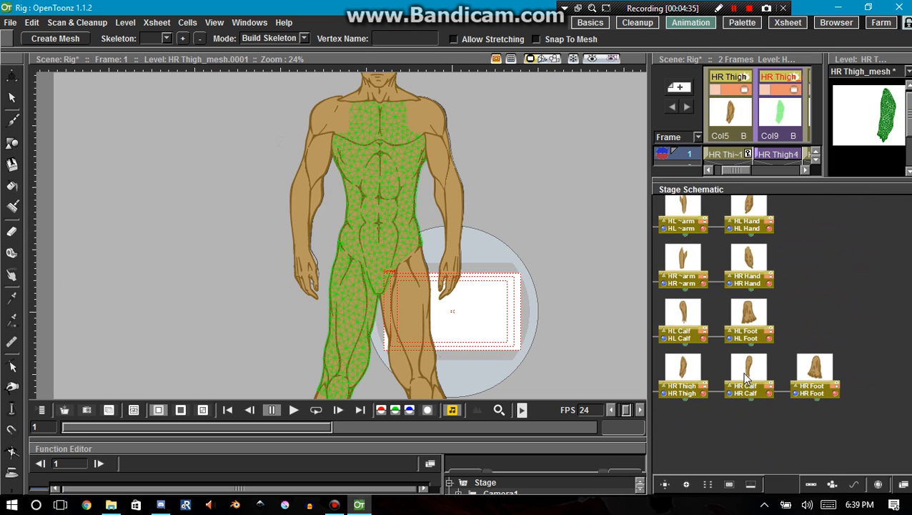
scroll(763, 419, "down", 2)
scroll(699, 414, "up", 2)
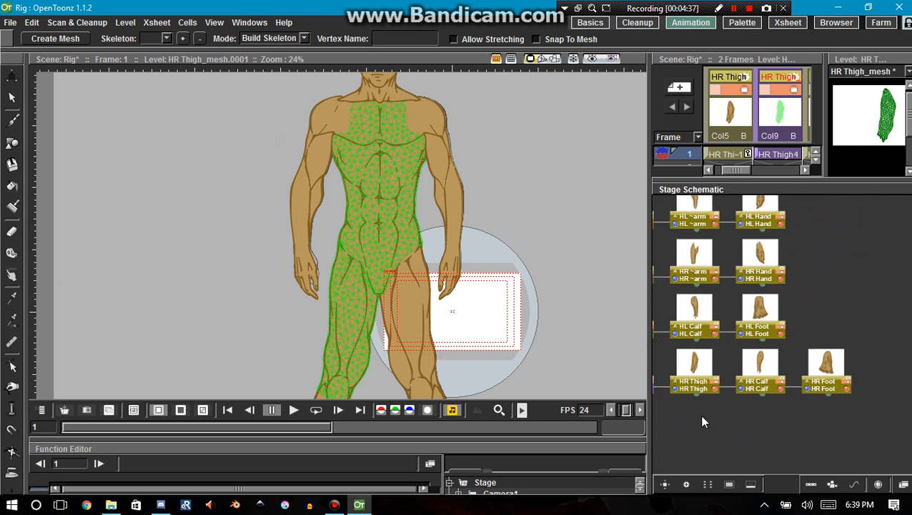
left_click(760, 369)
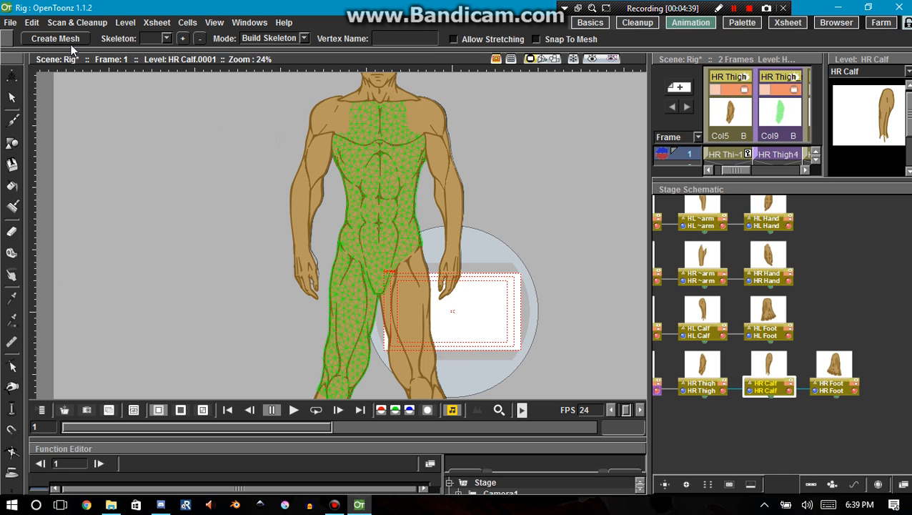
left_click(55, 38)
left_click_drag(273, 354, 267, 128)
left_click_drag(272, 414, 303, 231)
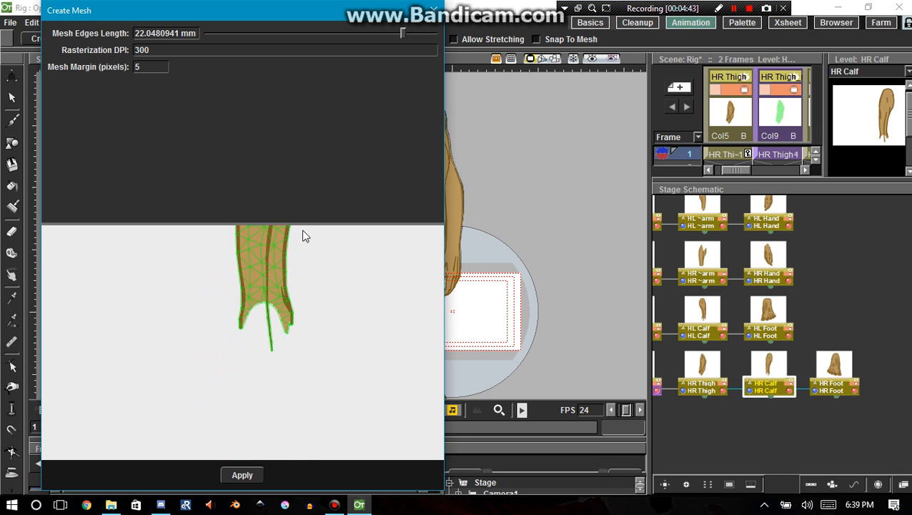
left_click(243, 474)
left_click(427, 304)
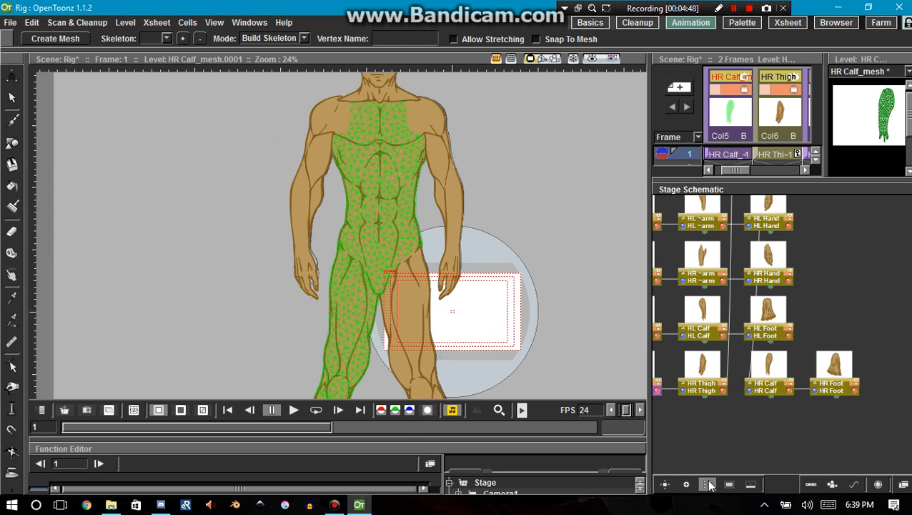
Step: Create the HR Foot mesh with a mesh edges length of 20.03695 mm, replacing the old level, and reorder the schematic nodes
left_click_drag(850, 410, 687, 415)
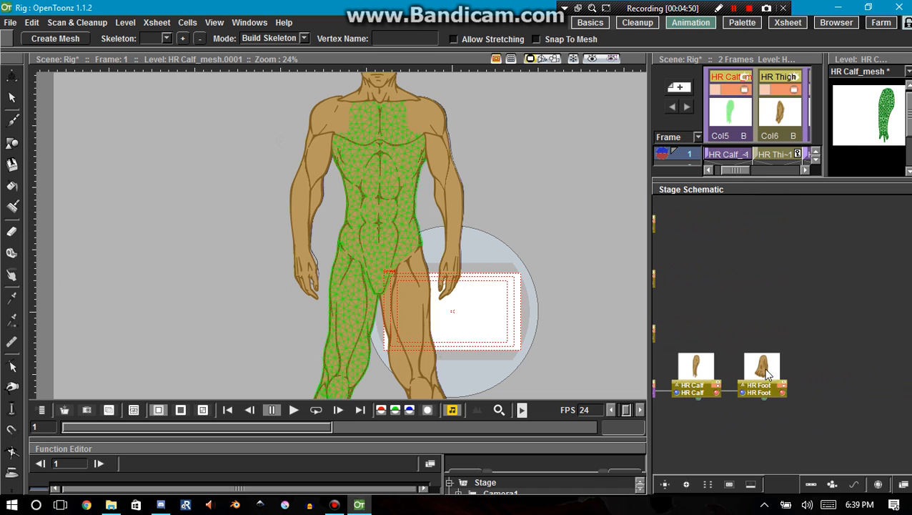
left_click(763, 386)
left_click(55, 38)
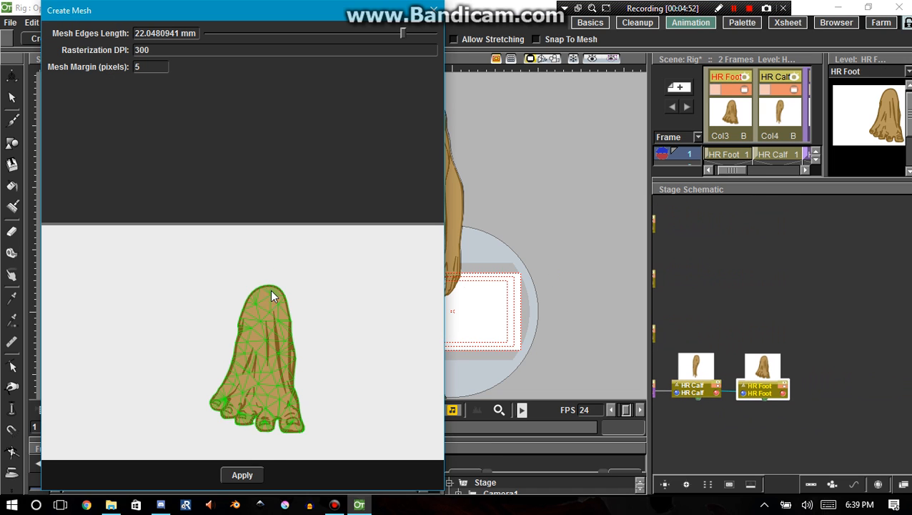
left_click_drag(403, 36, 385, 35)
left_click(240, 476)
left_click(429, 303)
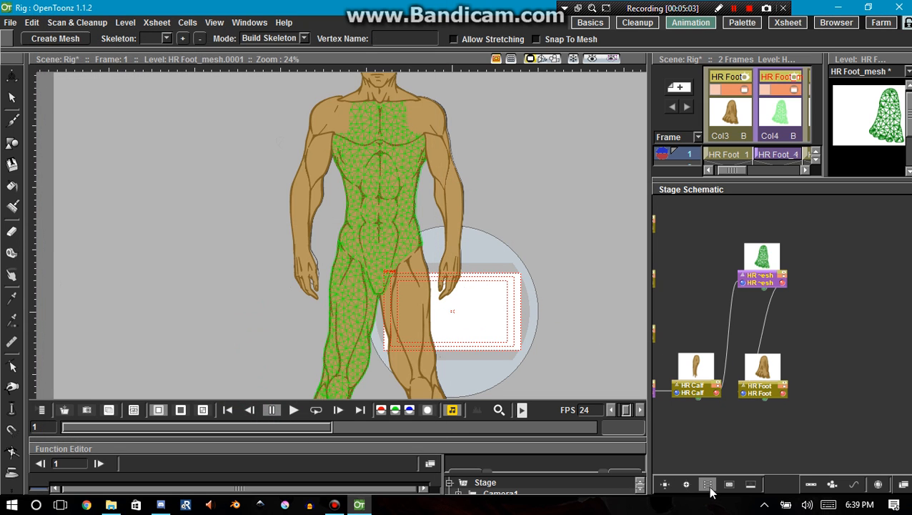
left_click(708, 486)
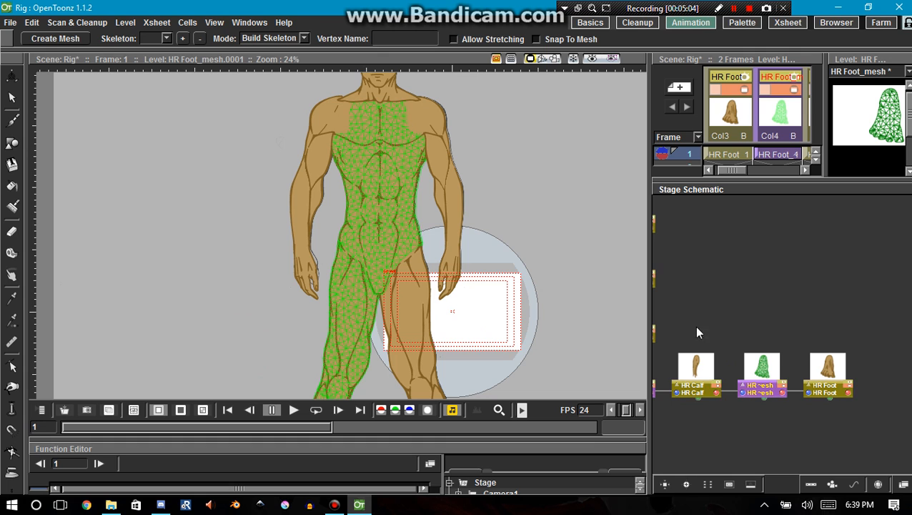
Step: Select the HL Foot node and create its mesh, deleting the old mesh level entirely
left_click(808, 306)
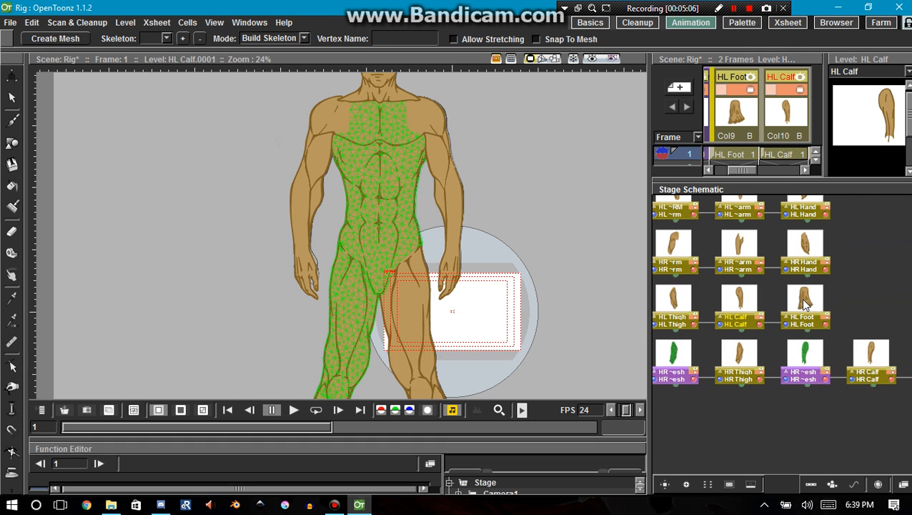
left_click(802, 315)
left_click(75, 39)
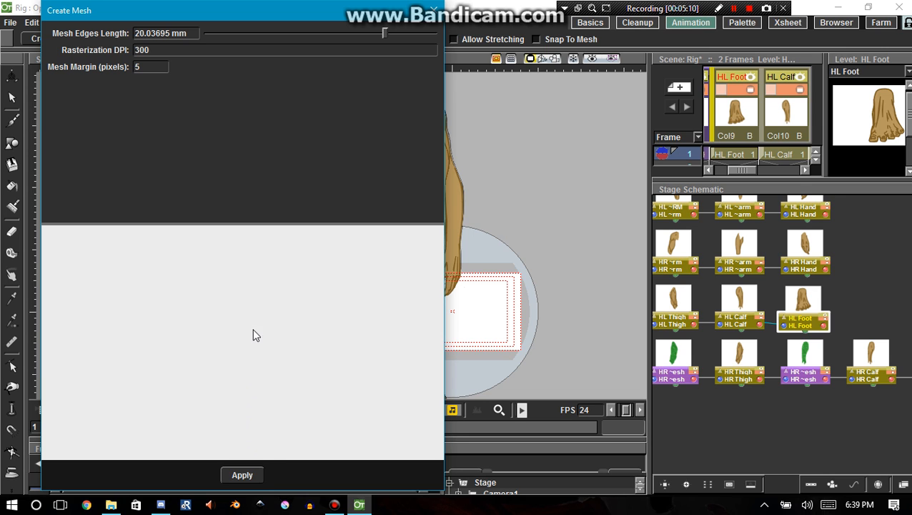
left_click(241, 476)
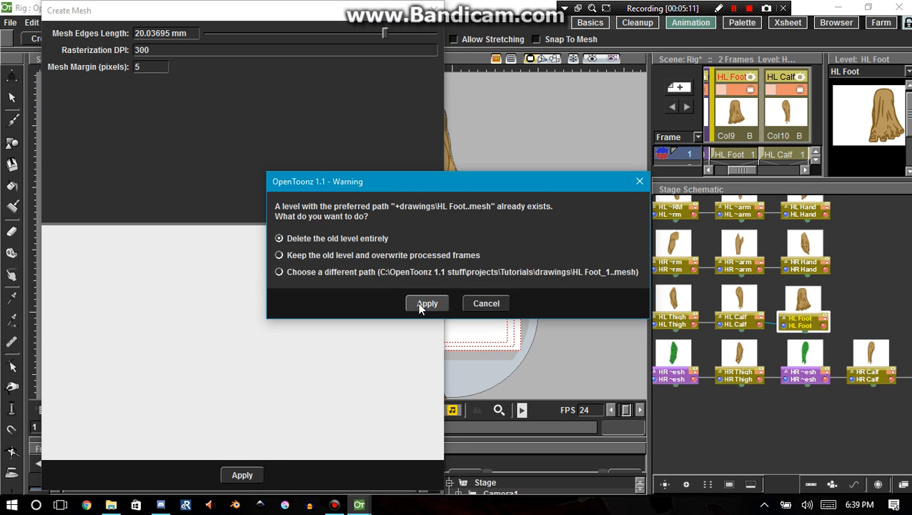
left_click(419, 304)
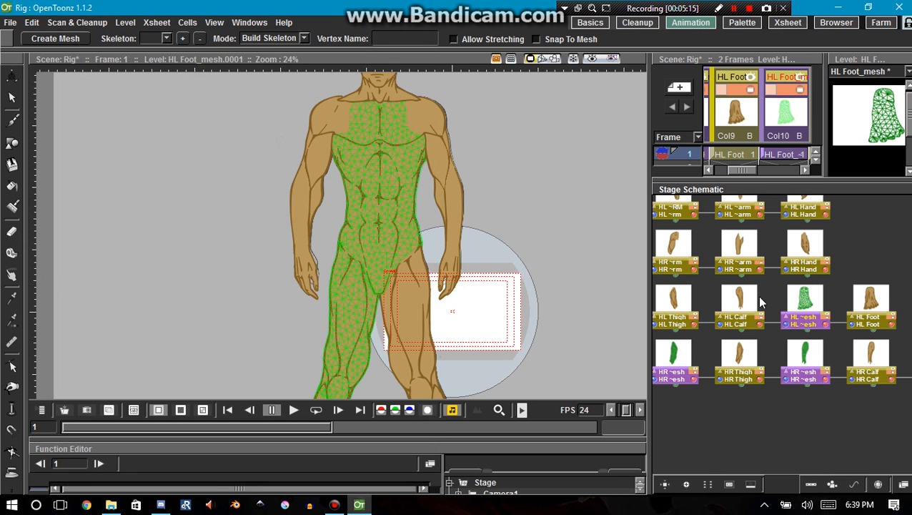
Step: Create the HL Calf mesh with a mesh edges length of 21.8246325 mm, deleting the old mesh level entirely
left_click(739, 315)
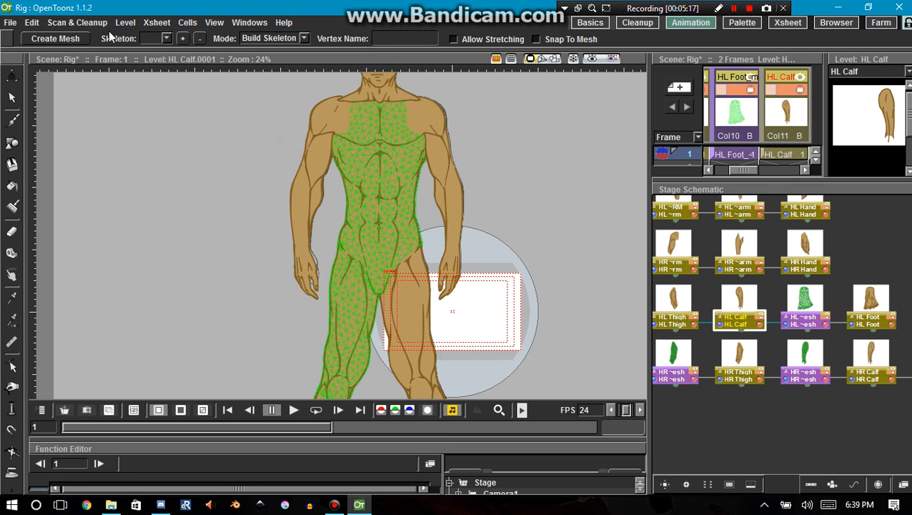
left_click(71, 39)
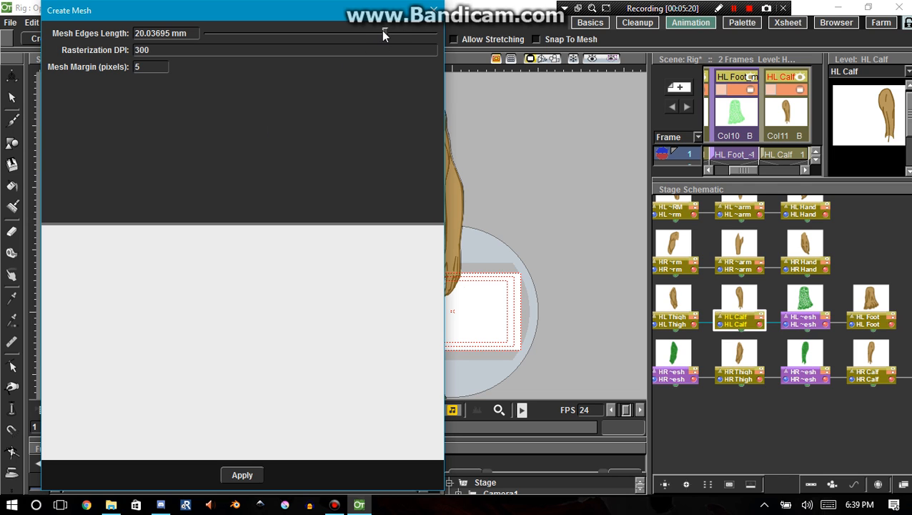
left_click_drag(385, 33, 400, 34)
left_click_drag(421, 286, 320, 348)
scroll(320, 341, "up", 4)
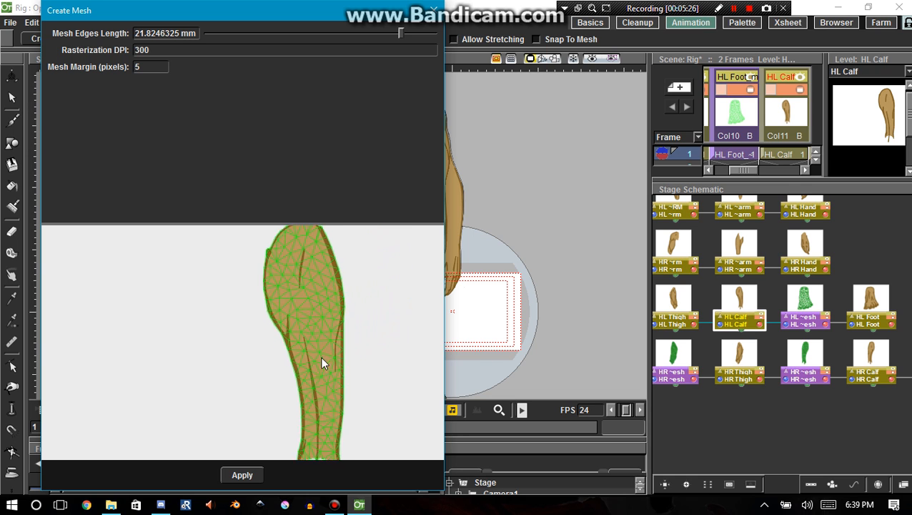
left_click(242, 474)
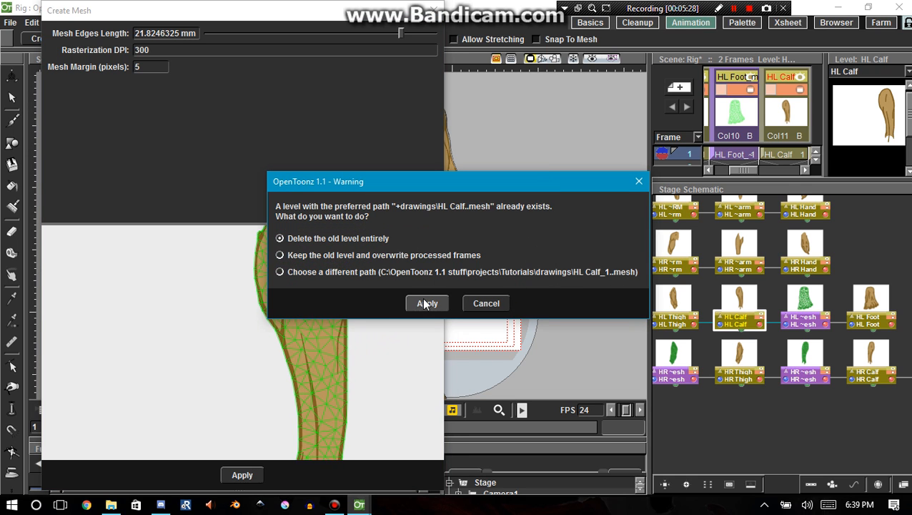
left_click(418, 303)
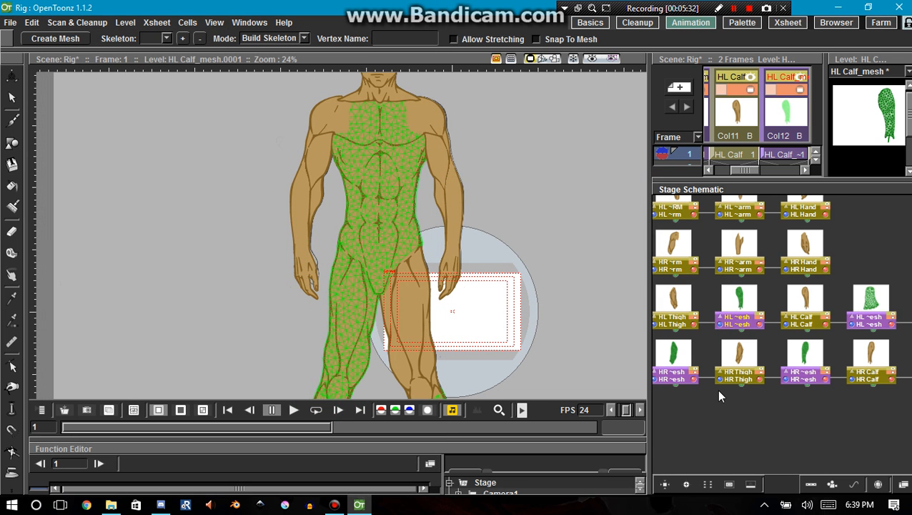
Step: Create the HL Thigh mesh, replacing the old mesh level, and reorder the nodes in the stage schematic
left_click(659, 303)
left_click_drag(659, 303, 776, 303)
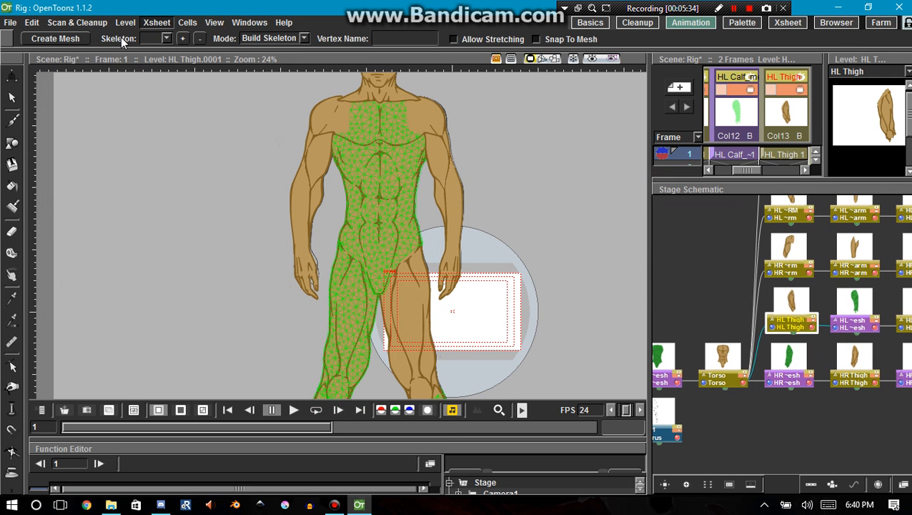
left_click(74, 36)
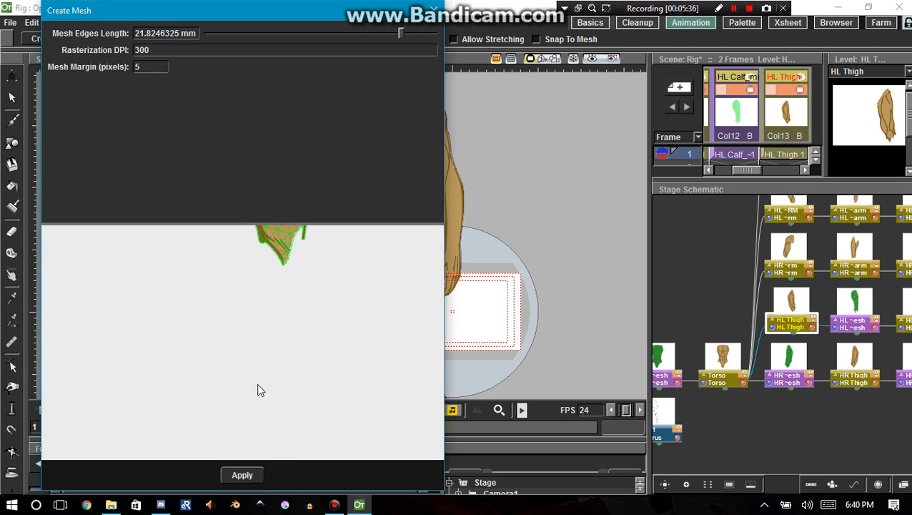
scroll(251, 418, "up", 5)
left_click(241, 473)
left_click(432, 302)
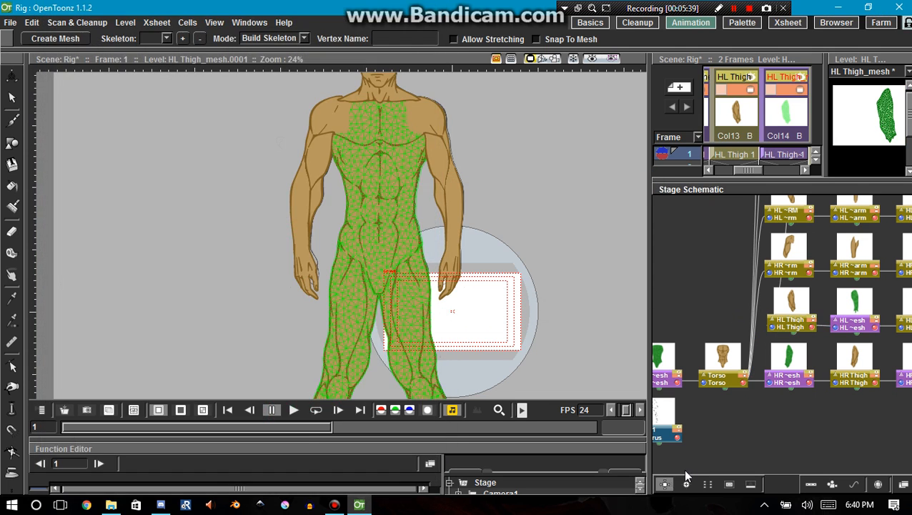
left_click(707, 484)
left_click_drag(701, 307, 737, 341)
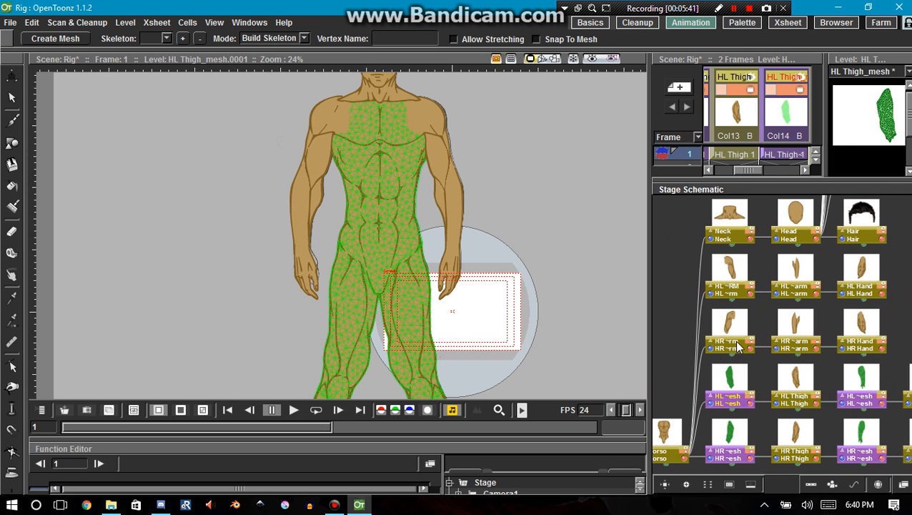
left_click(853, 327)
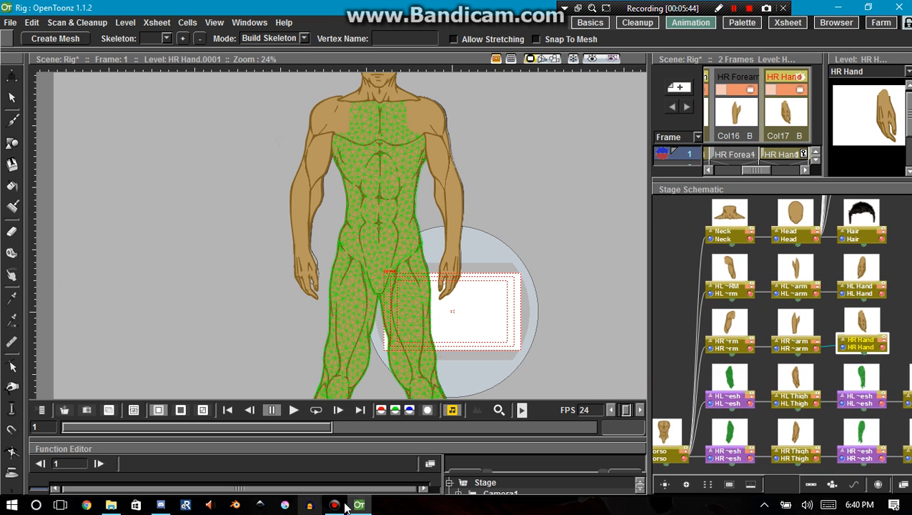
left_click(55, 39)
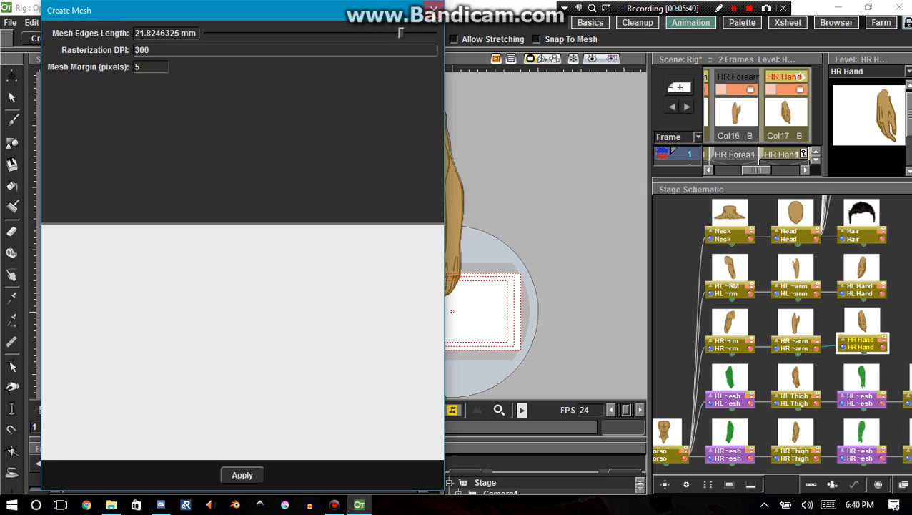
left_click(433, 10)
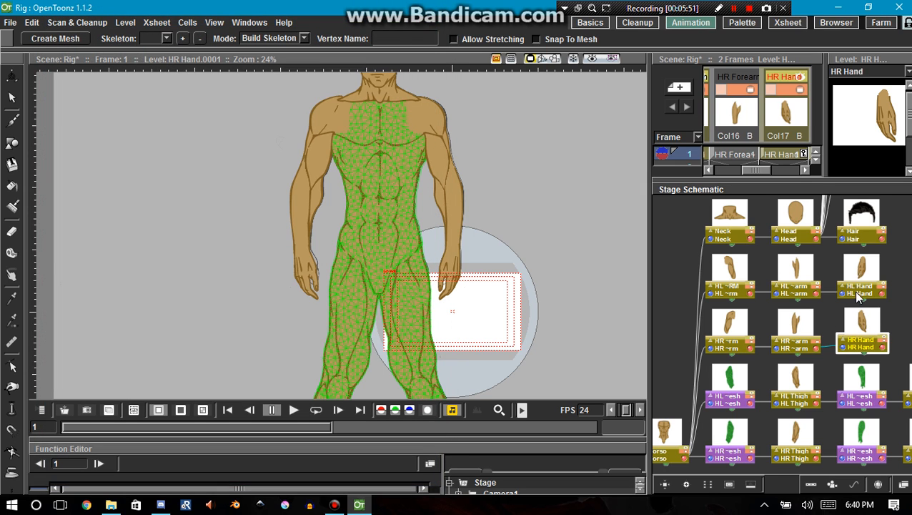
Step: Select the HR Forearm node, check its mesh preview and create the mesh, deleting the old mesh level entirely
left_click(798, 325)
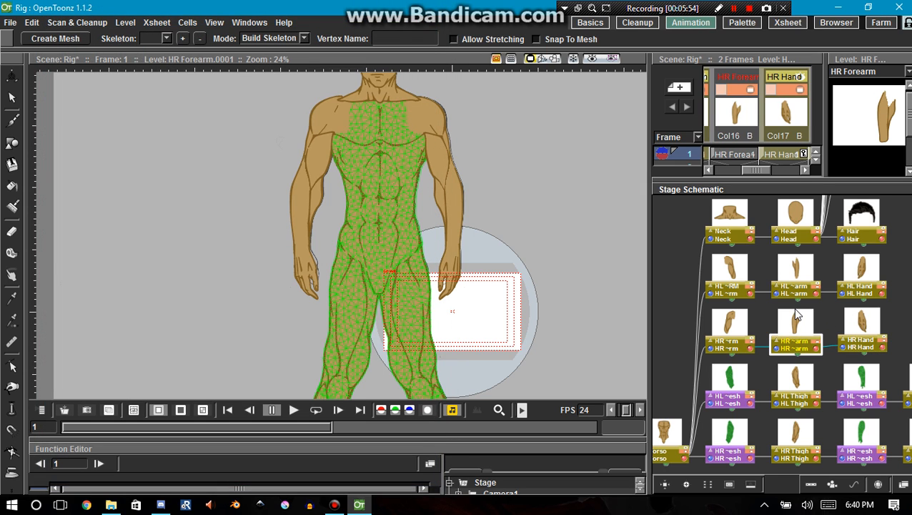
left_click(62, 39)
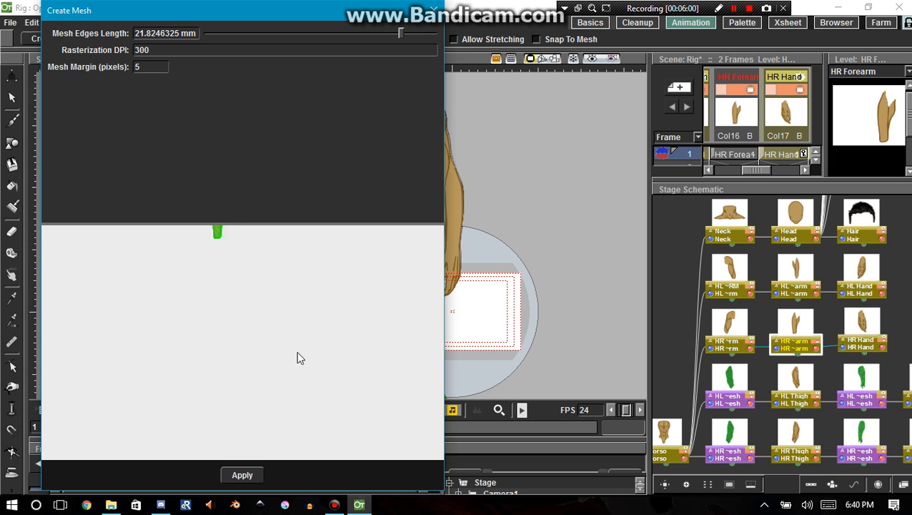
left_click_drag(259, 302, 311, 390)
scroll(322, 379, "up", 6)
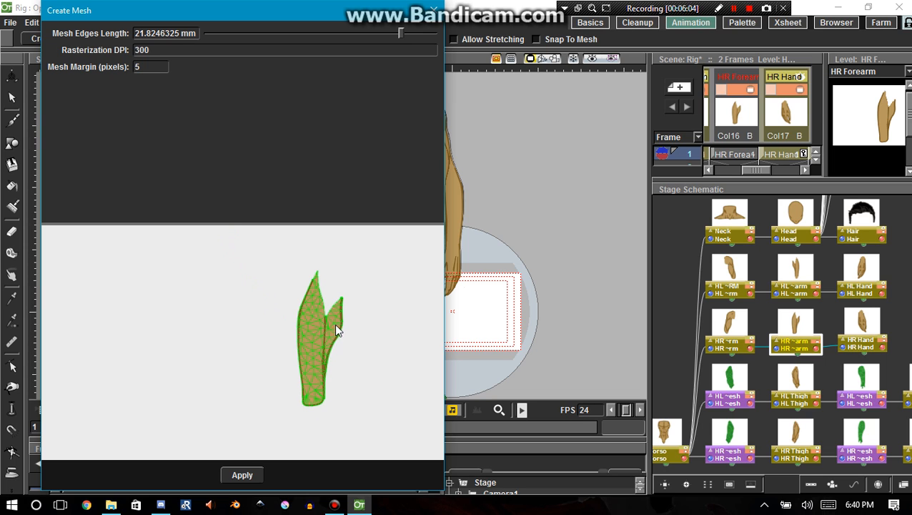
left_click_drag(330, 324, 241, 310)
scroll(243, 373, "up", 3)
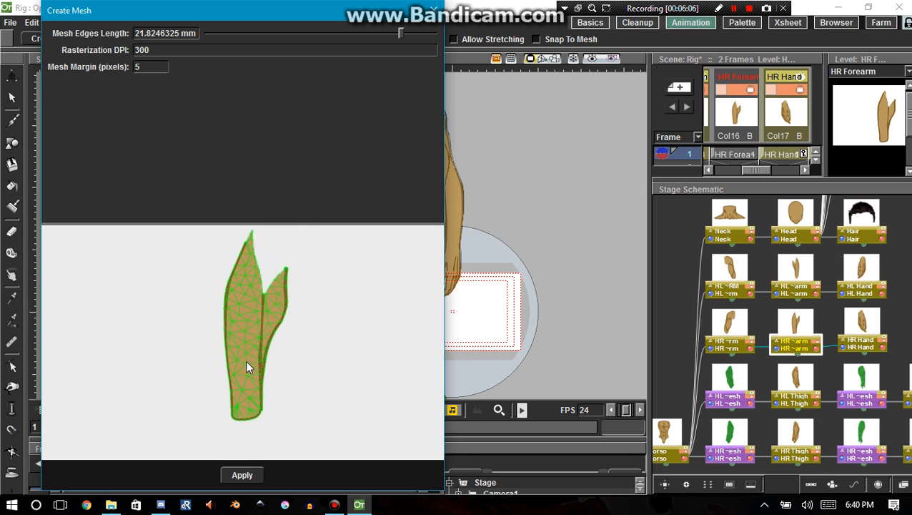
left_click_drag(246, 350, 251, 357)
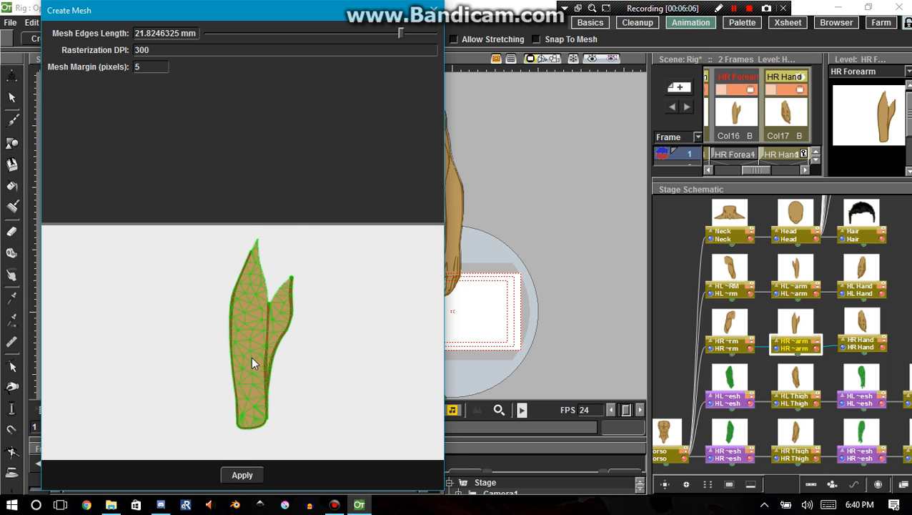
left_click(245, 476)
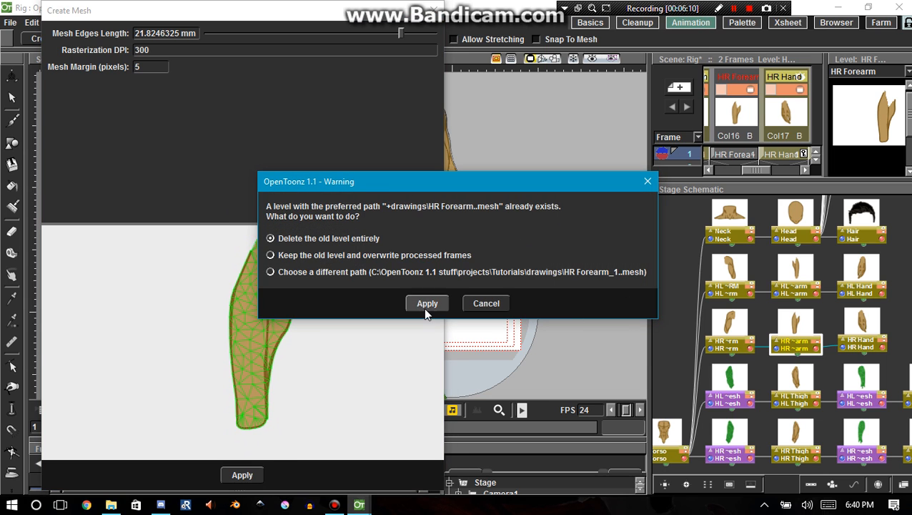
left_click(426, 302)
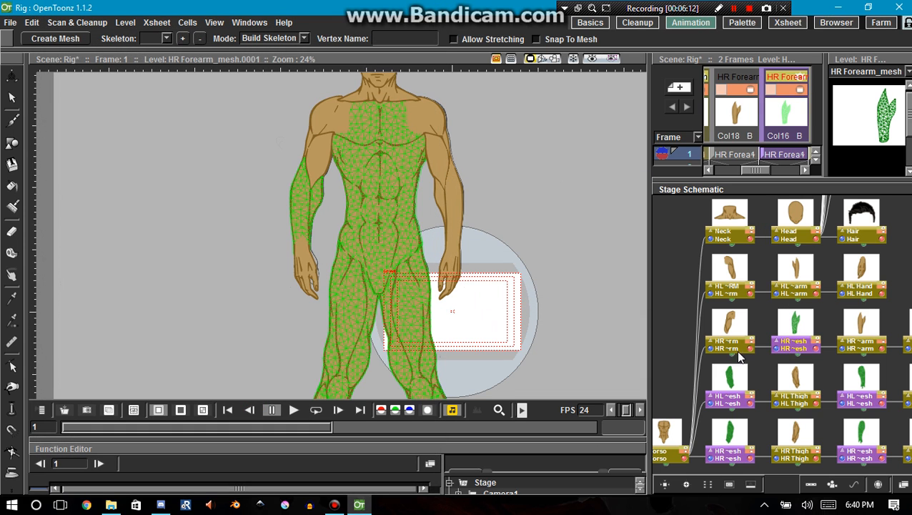
Step: Create a mesh for the HR UpArm node, deleting the old mesh level entirely
left_click(733, 321)
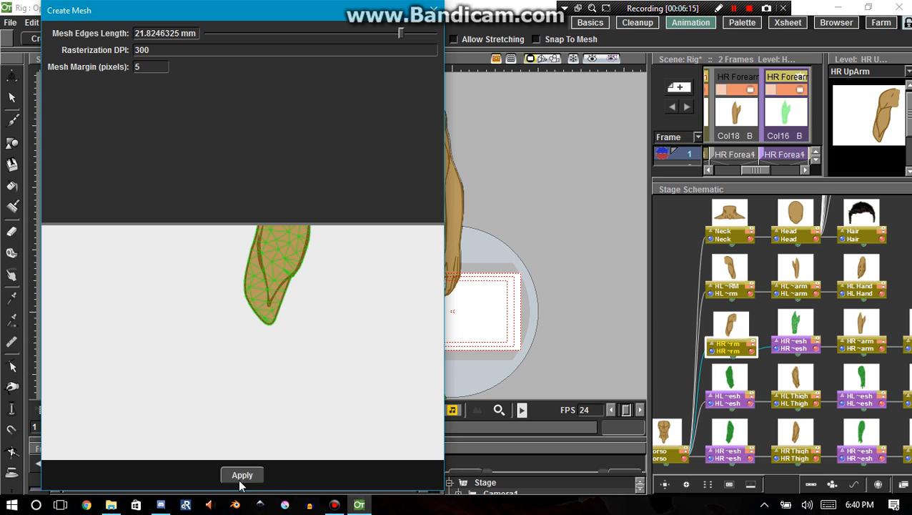
left_click(241, 475)
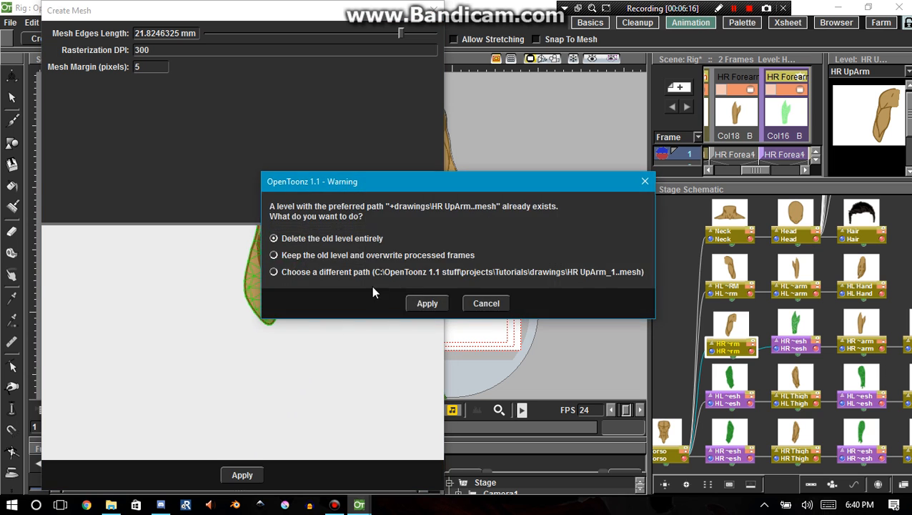
left_click(425, 303)
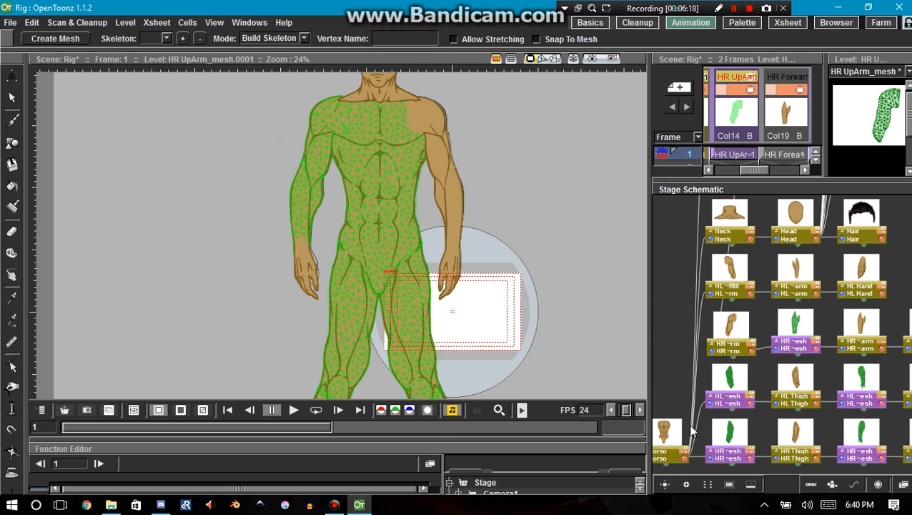
Step: Reorder the schematic nodes and create a mesh for the HL Forearm node, replacing the old mesh level
left_click(707, 485)
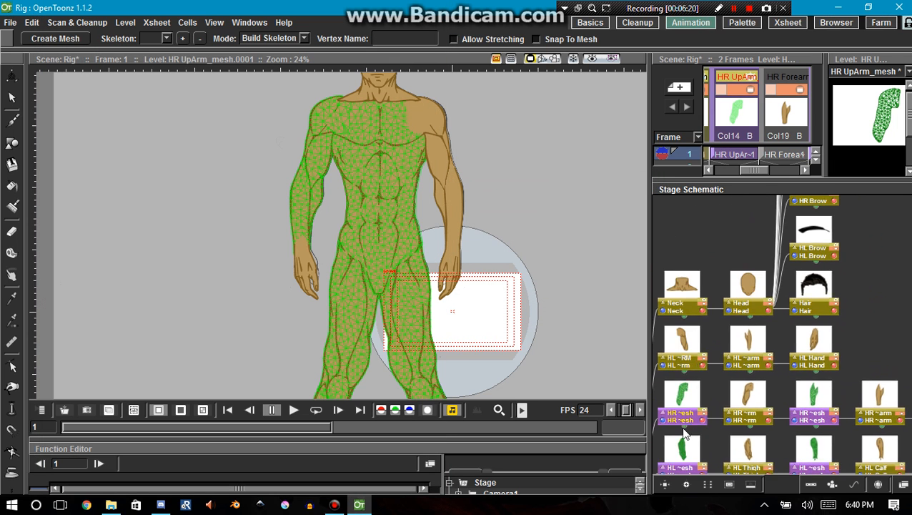
left_click(756, 357)
left_click(54, 38)
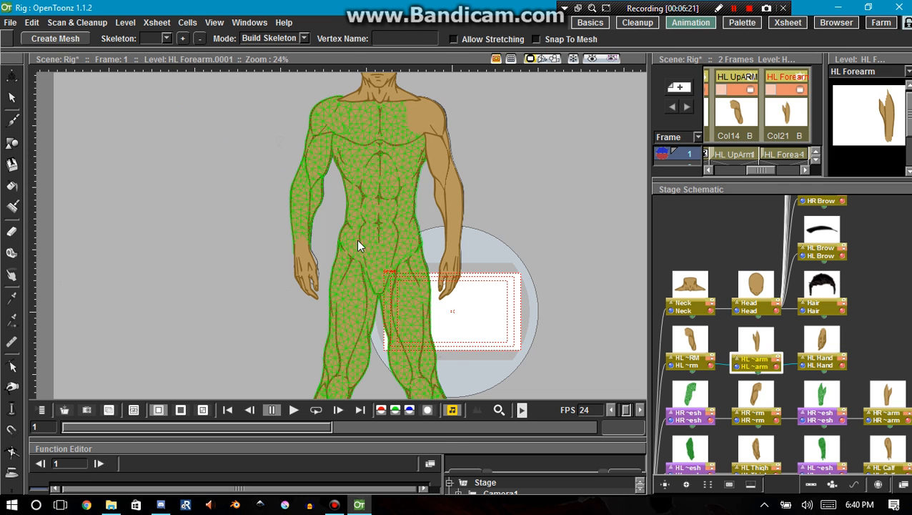
left_click(242, 475)
left_click(426, 303)
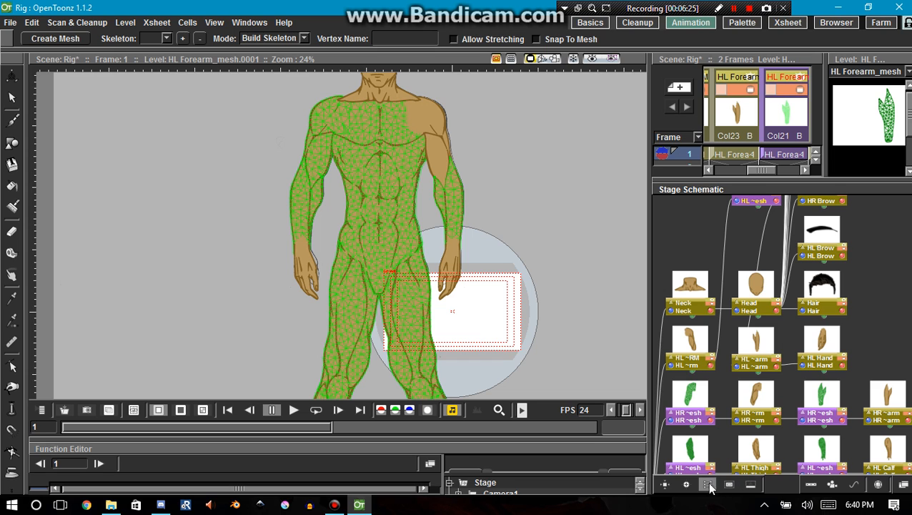
Step: Create the HL UpArm mesh with a mesh edges length of 21.8246325 mm, replacing the old level, and reorder the schematic nodes
left_click(690, 336)
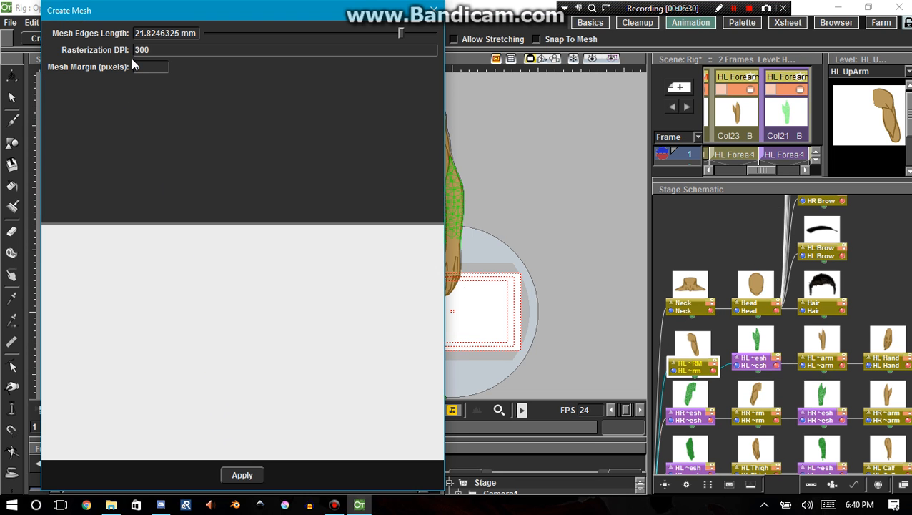
left_click(242, 475)
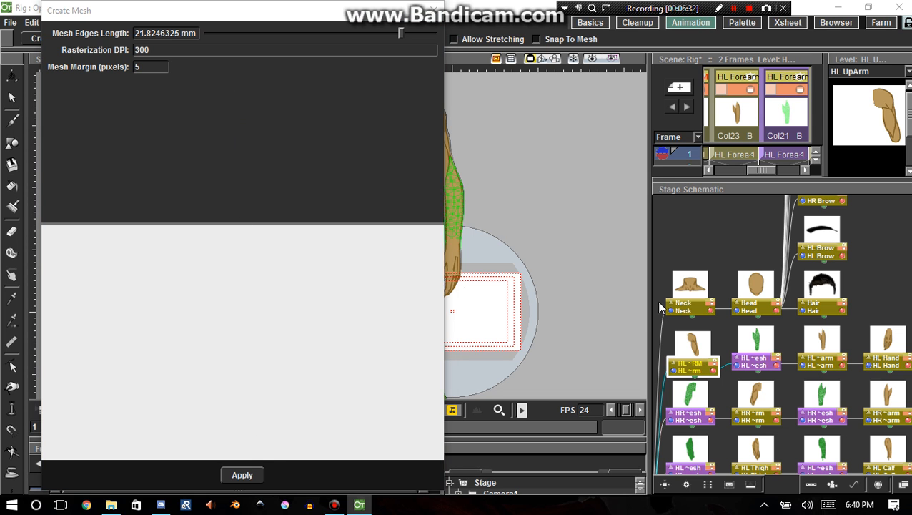
left_click(423, 301)
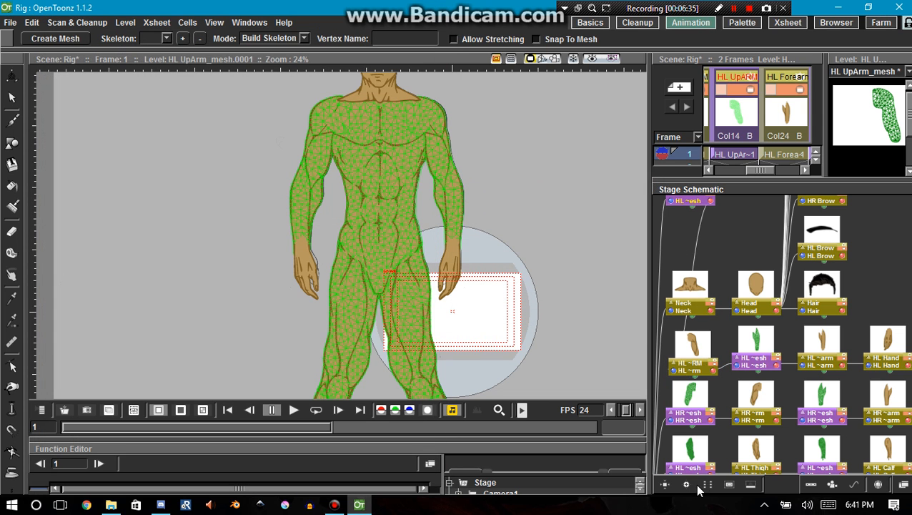
left_click(708, 485)
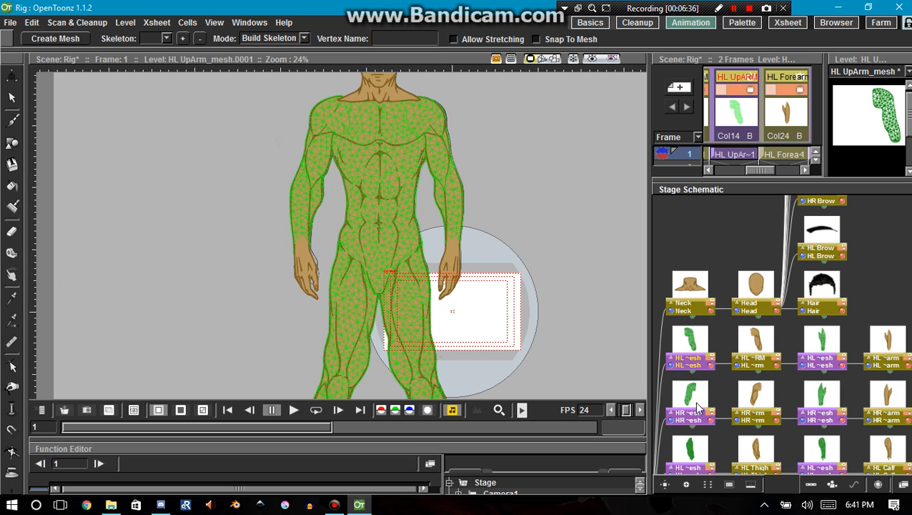
Step: Select the Neck node in the stage schematic, start creating its mesh and inspect the mesh preview up close
scroll(697, 406, "down", 5)
left_click(736, 420)
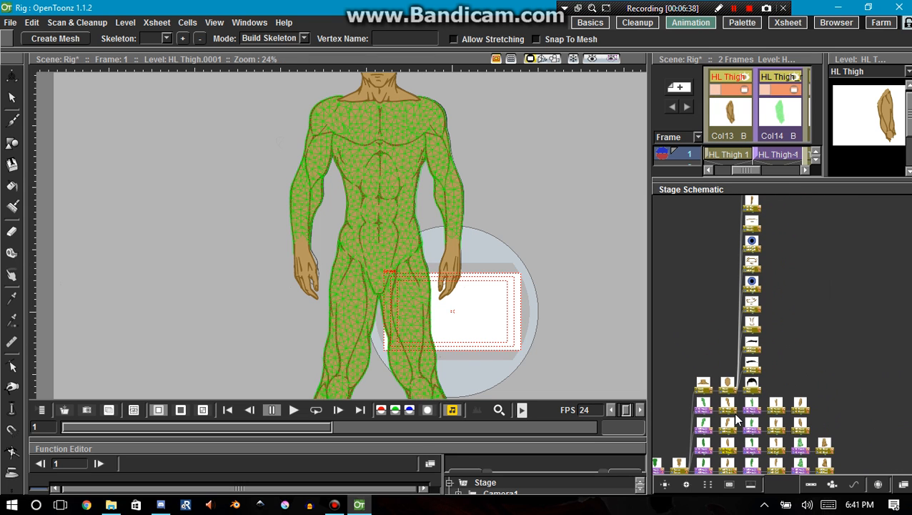
left_click(710, 388)
scroll(715, 386, "up", 5)
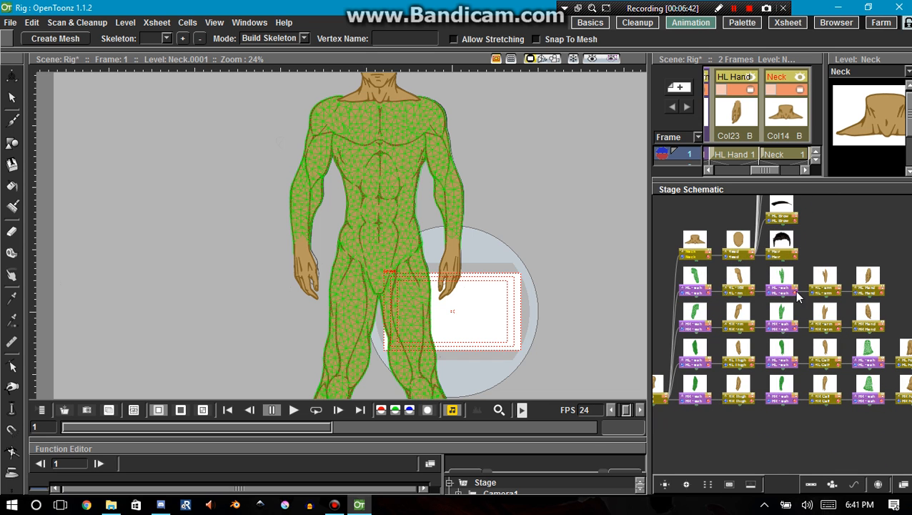
left_click(708, 311)
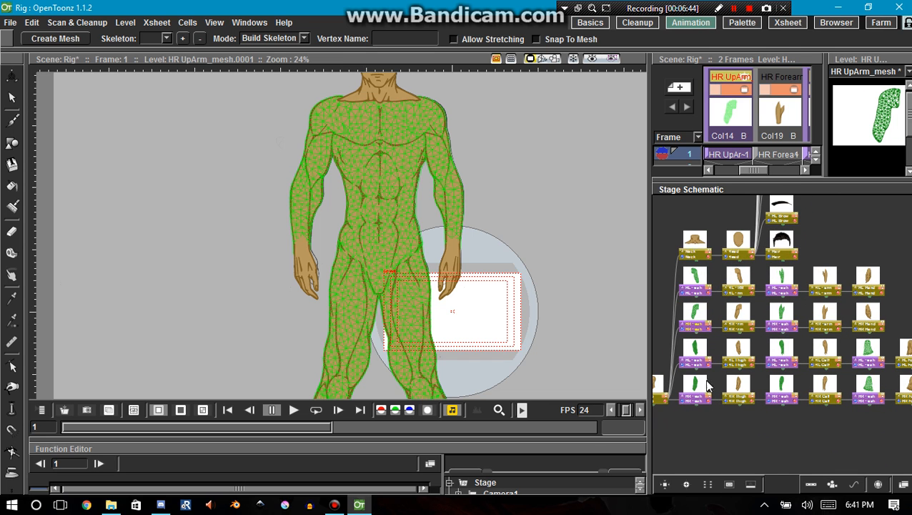
scroll(697, 321, "up", 4)
left_click(688, 329)
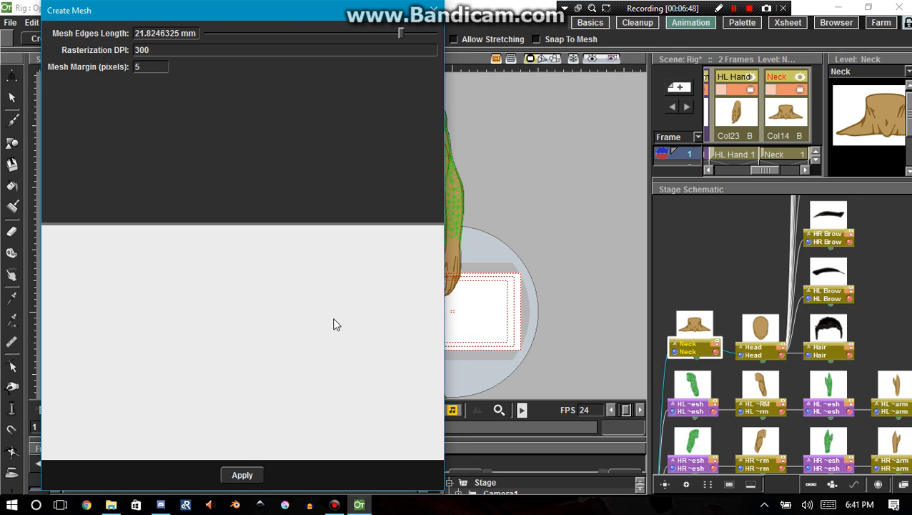
scroll(331, 271, "up", 10)
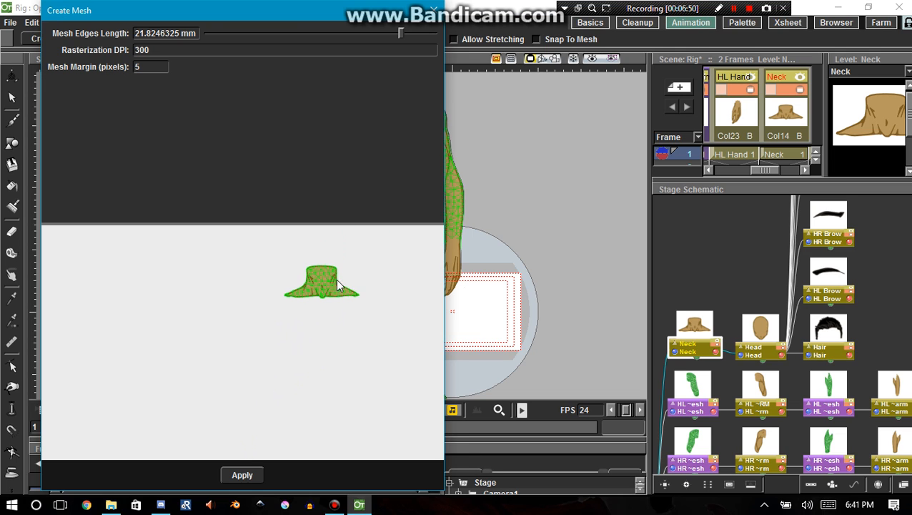
scroll(295, 293, "down", 4)
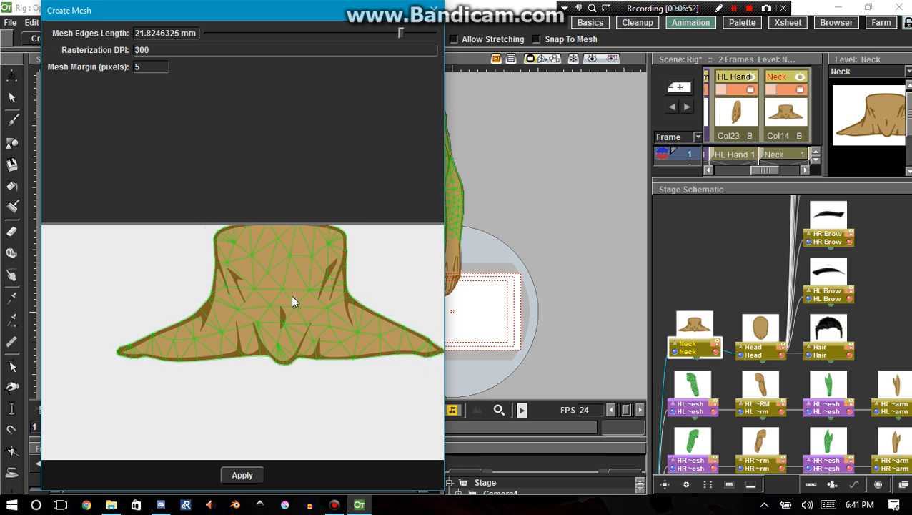
Step: Create the Neck mesh with a mesh edges length of 14.8973616 mm, replacing the old level, and reorder the schematic nodes
left_click_drag(400, 32, 378, 42)
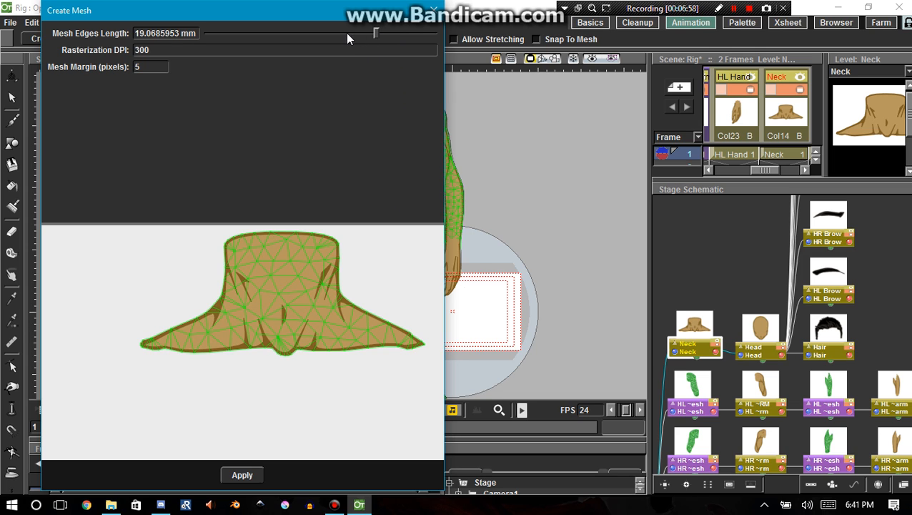
left_click_drag(374, 33, 348, 33)
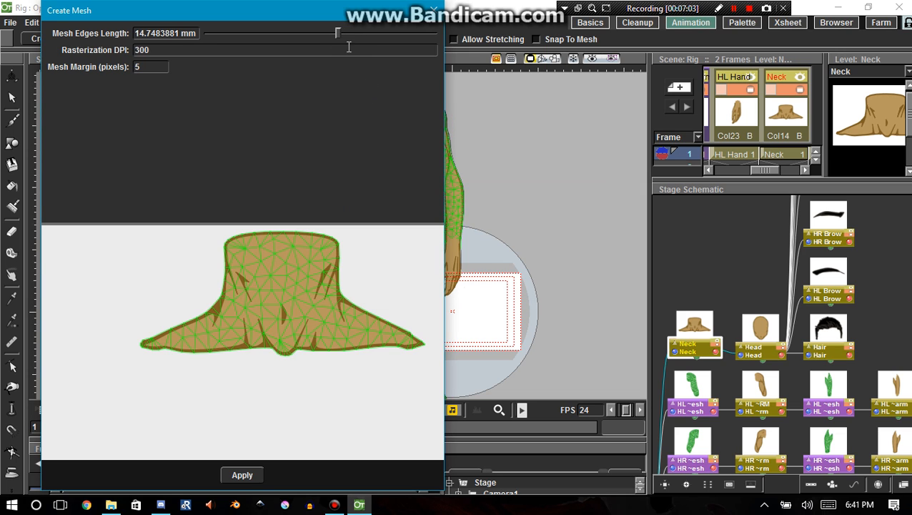
left_click_drag(337, 32, 342, 38)
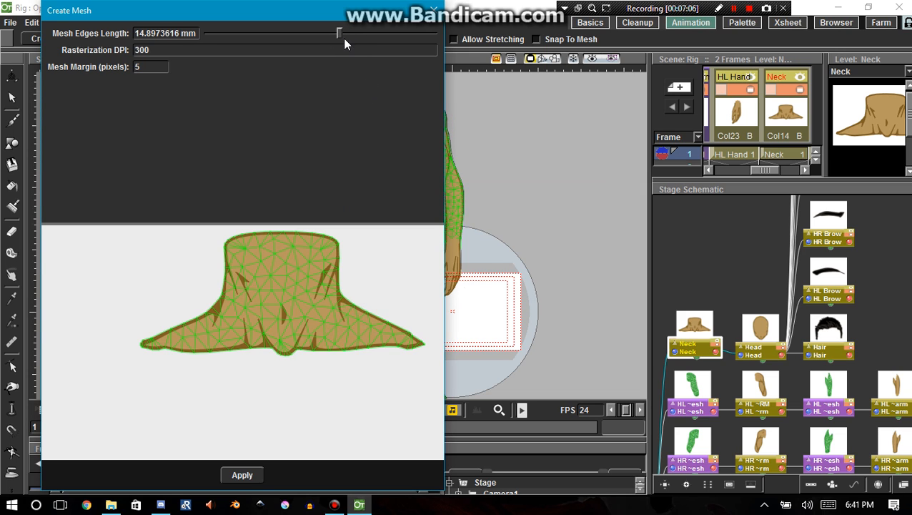
left_click(238, 476)
left_click(429, 303)
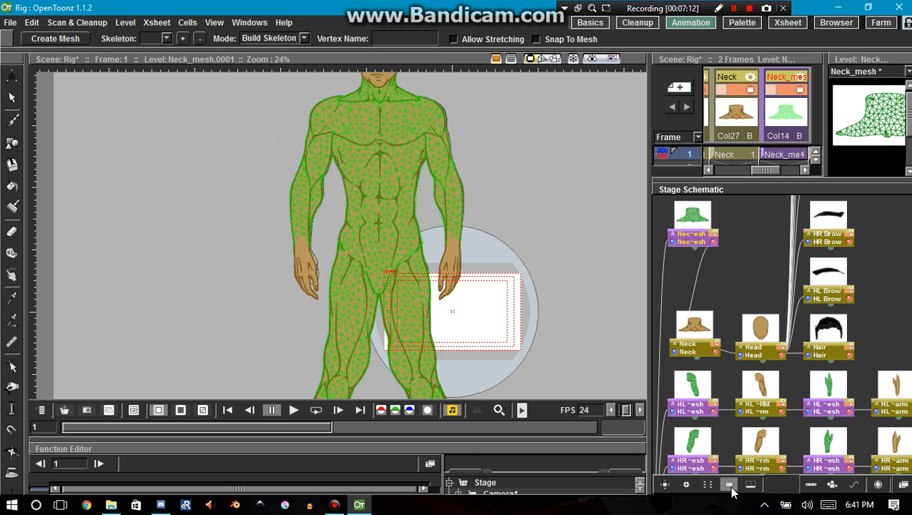
left_click(708, 485)
Step: Create the Head mesh with a mesh edges length of 14.8228736 mm, deleting the old mesh level entirely
left_click(811, 342)
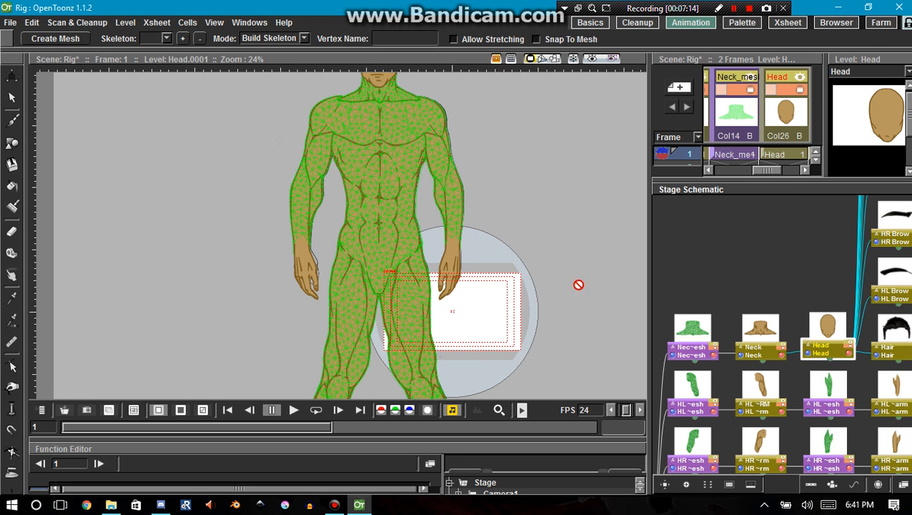
left_click(55, 38)
left_click_drag(331, 283, 332, 428)
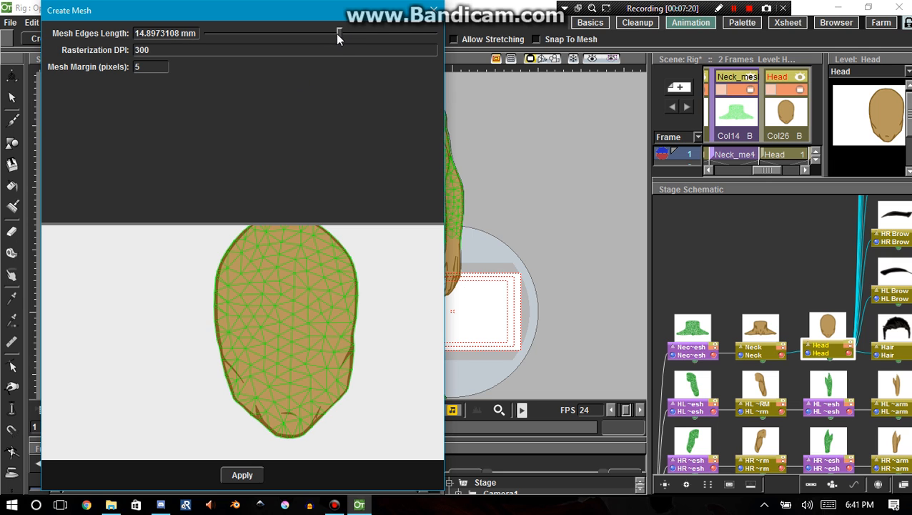
left_click(251, 481)
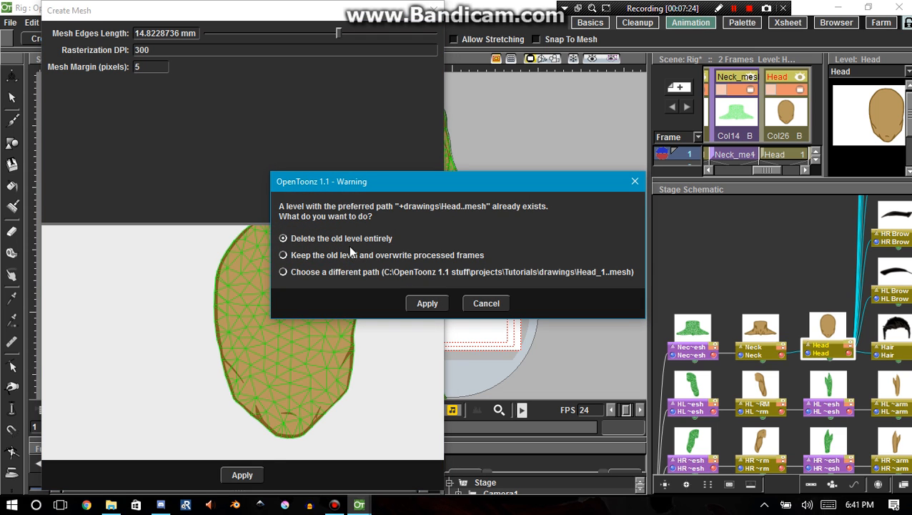
left_click(427, 303)
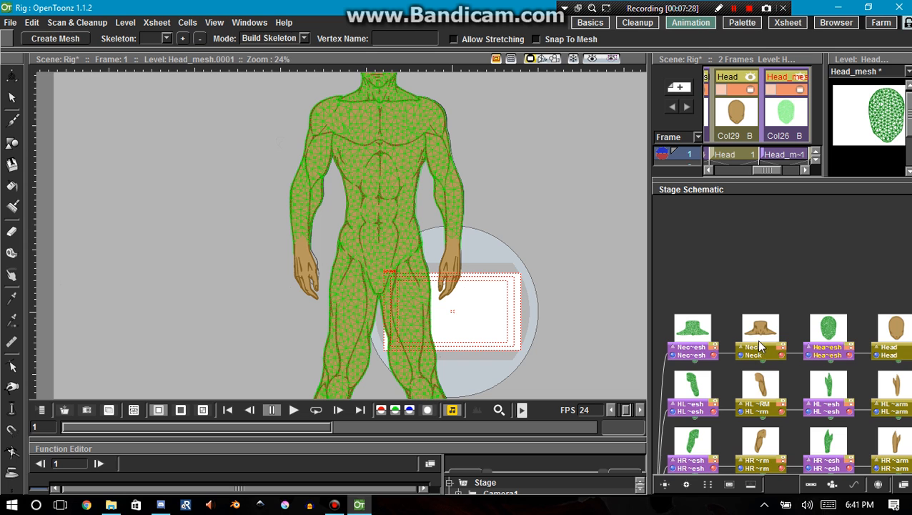
Step: Create a mesh for the HL Brow node with a mesh edges length of 14.8228736 mm, replacing the old level
left_click_drag(758, 341, 608, 329)
left_click_drag(738, 389, 645, 339)
left_click_drag(717, 326, 738, 419)
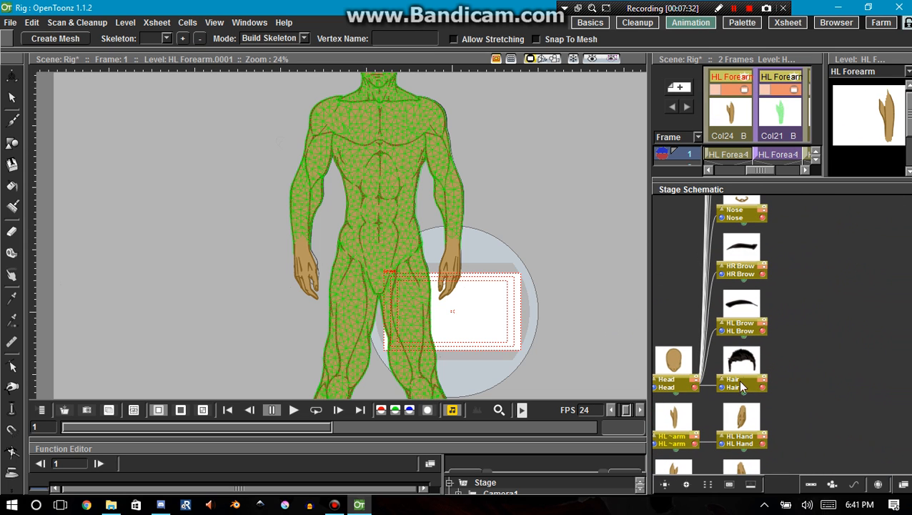
left_click(740, 322)
left_click_drag(393, 173, 444, 328)
scroll(434, 190, "up", 6)
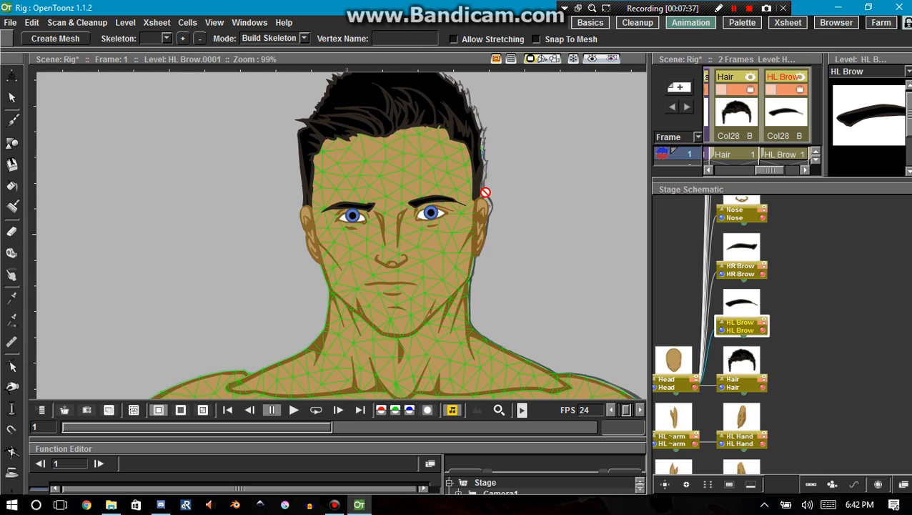
left_click(55, 39)
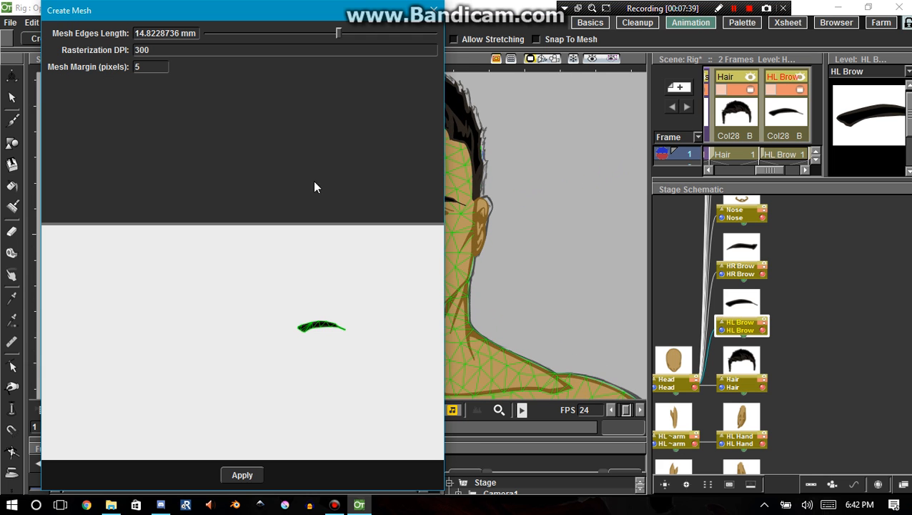
left_click(243, 476)
left_click(422, 306)
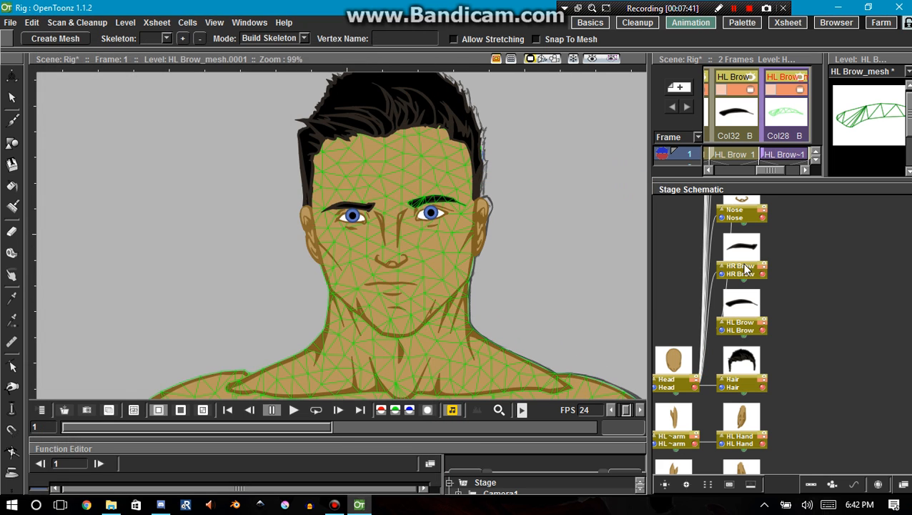
left_click(745, 269)
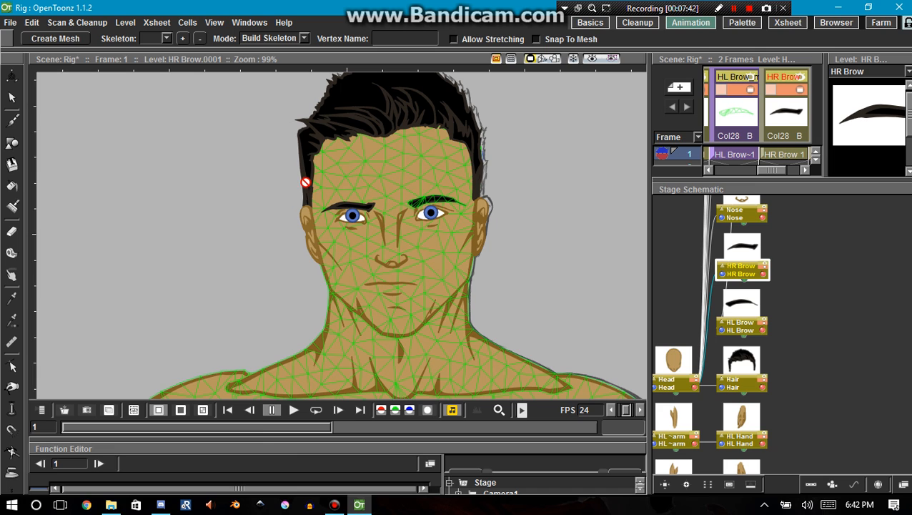
left_click(55, 39)
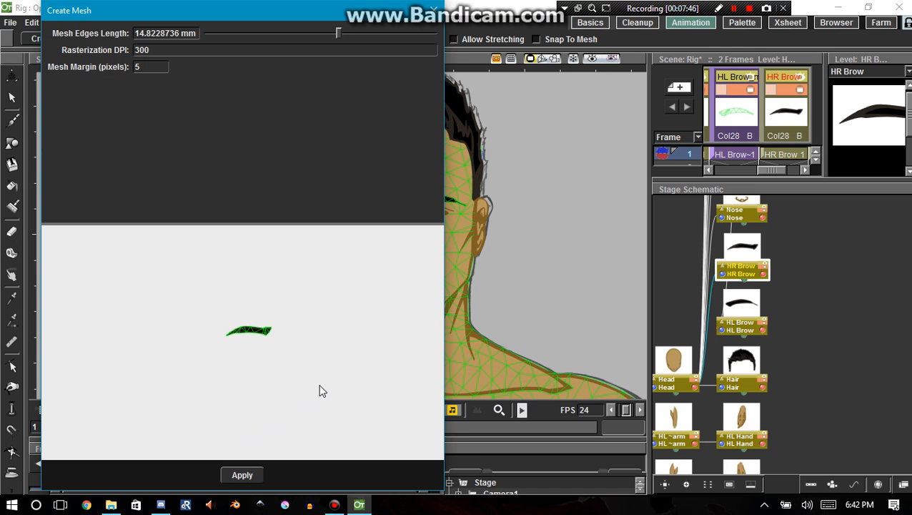
left_click(501, 277)
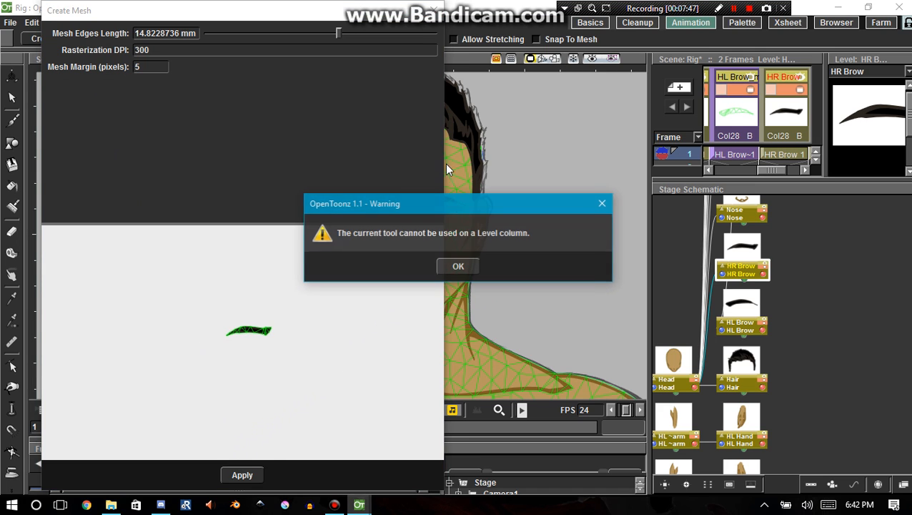
left_click(460, 270)
left_click(433, 10)
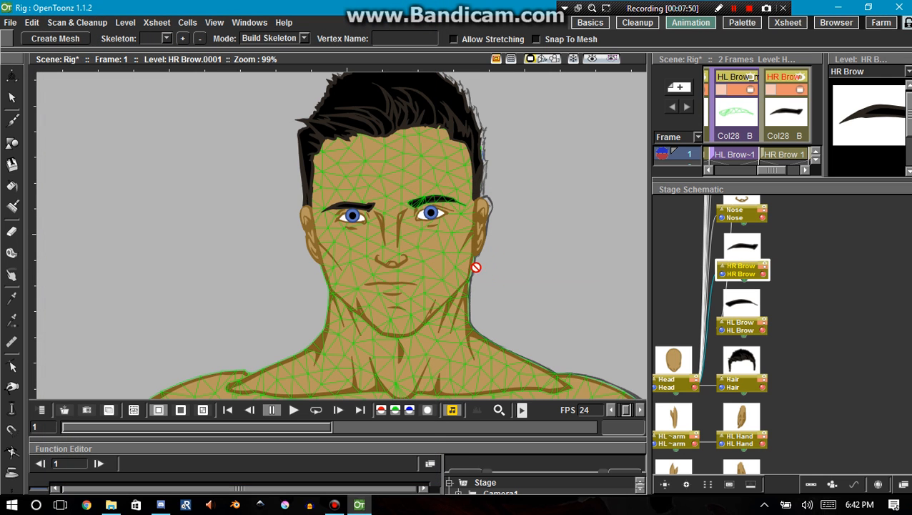
Step: Reorder the schematic nodes and delete the HL Brow mesh column
key("ctrl+z")
left_click(459, 266)
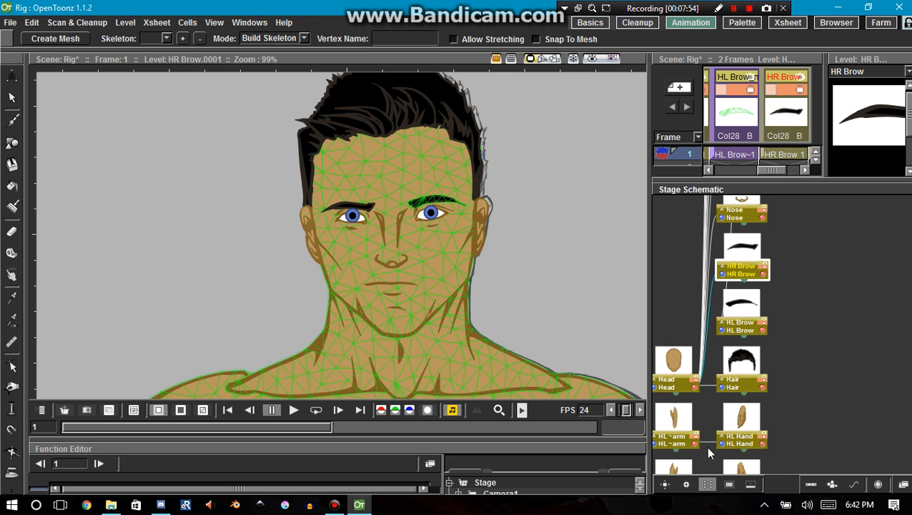
left_click(743, 318)
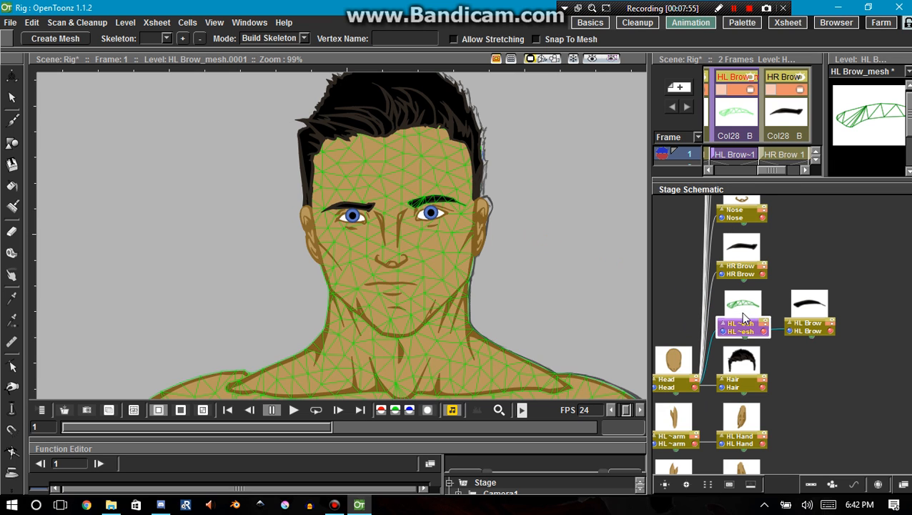
left_click(740, 131)
key("Delete")
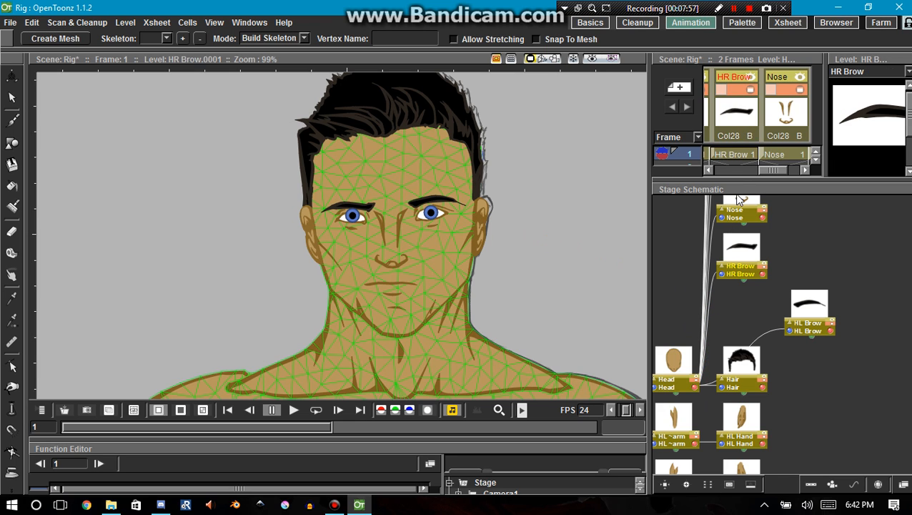
Step: Create a mesh for the HL Brow node with a mesh edges length of 2.7560118 mm, deleting the old level entirely
left_click(812, 314)
left_click(68, 38)
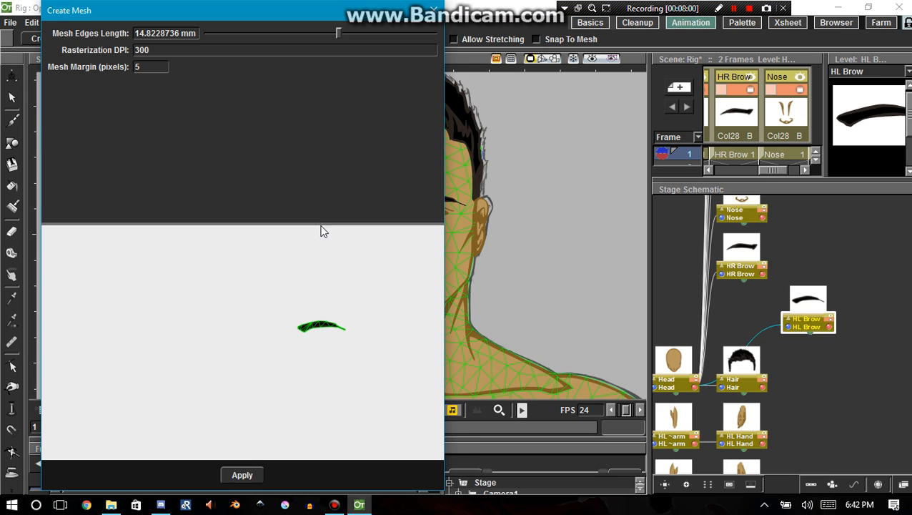
scroll(316, 327, "up", 2)
left_click_drag(338, 33, 207, 34)
scroll(313, 338, "up", 5)
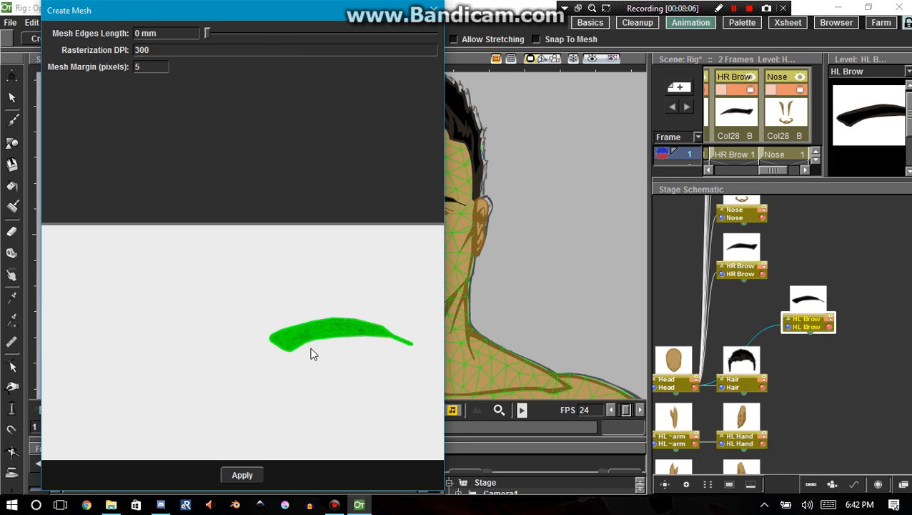
left_click_drag(209, 33, 249, 41)
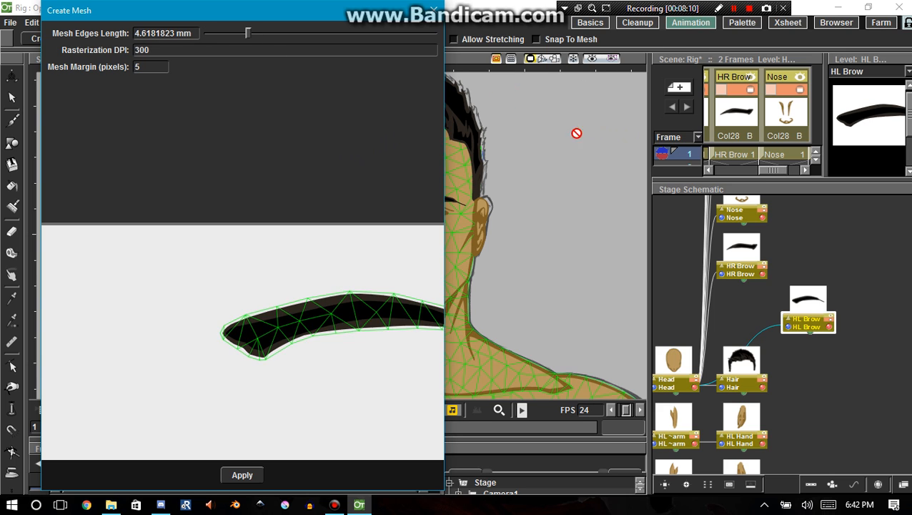
left_click_drag(246, 35, 234, 41)
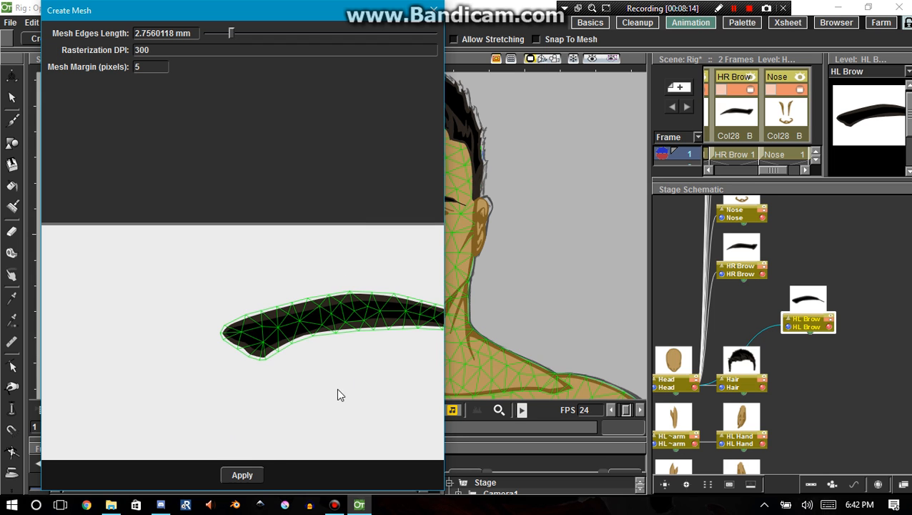
scroll(300, 358, "down", 2)
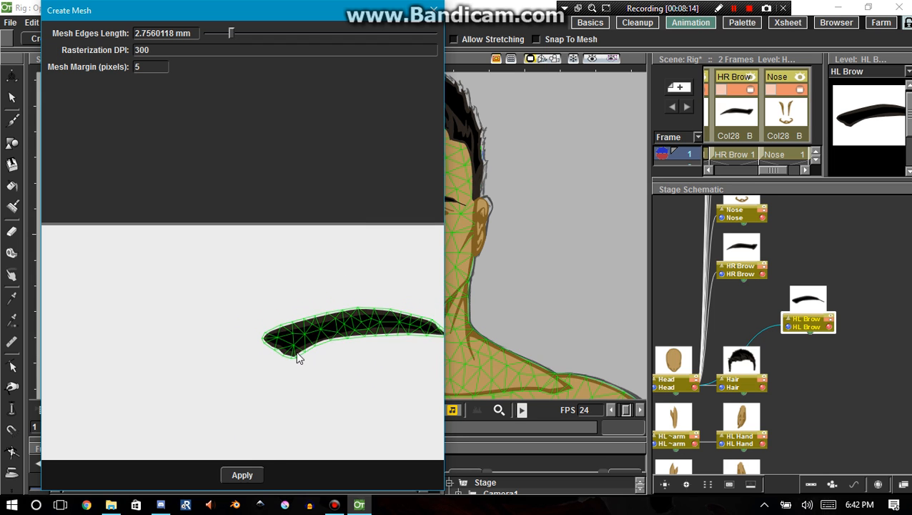
left_click(242, 476)
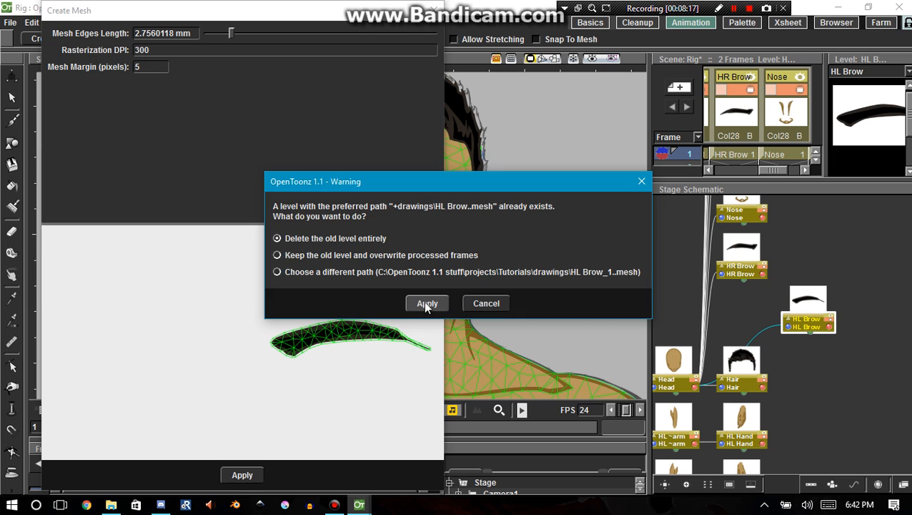
left_click(427, 304)
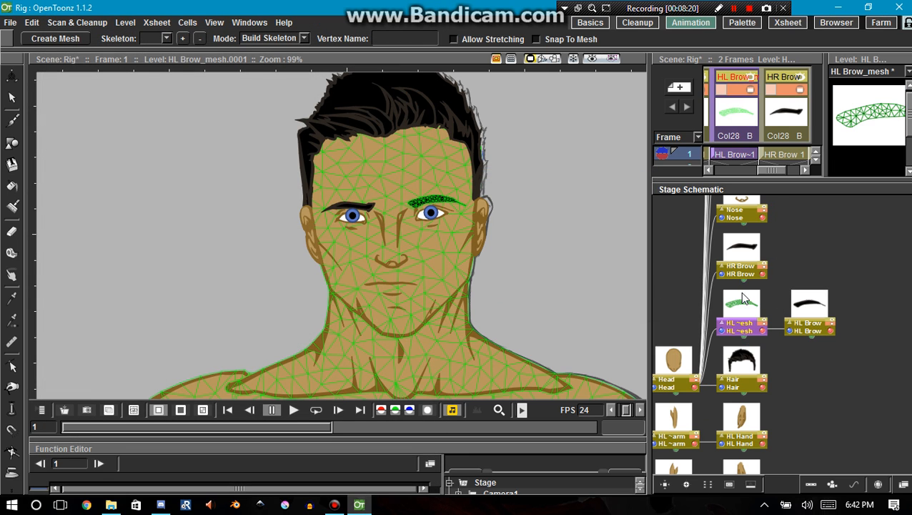
Step: Create a mesh for the HR Brow node with a mesh edges length of 2.7560118 mm, replacing the existing mesh level
left_click(744, 256)
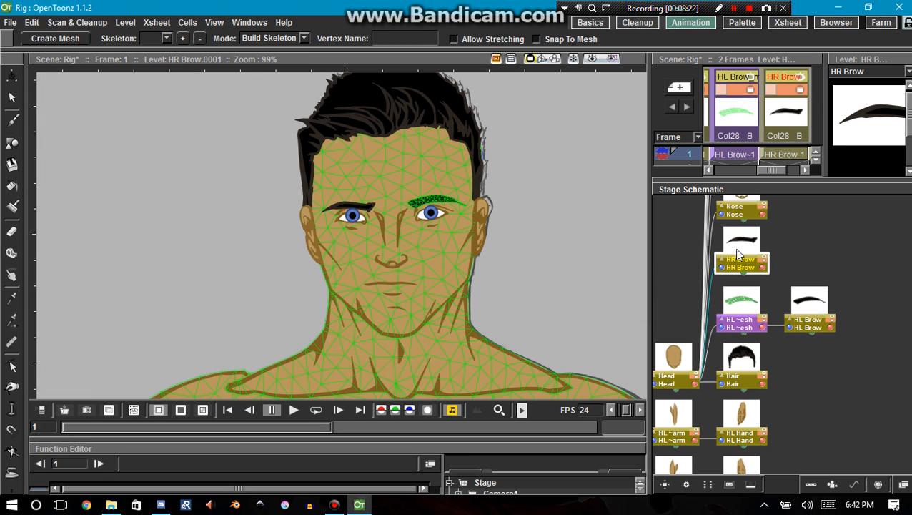
left_click(25, 37)
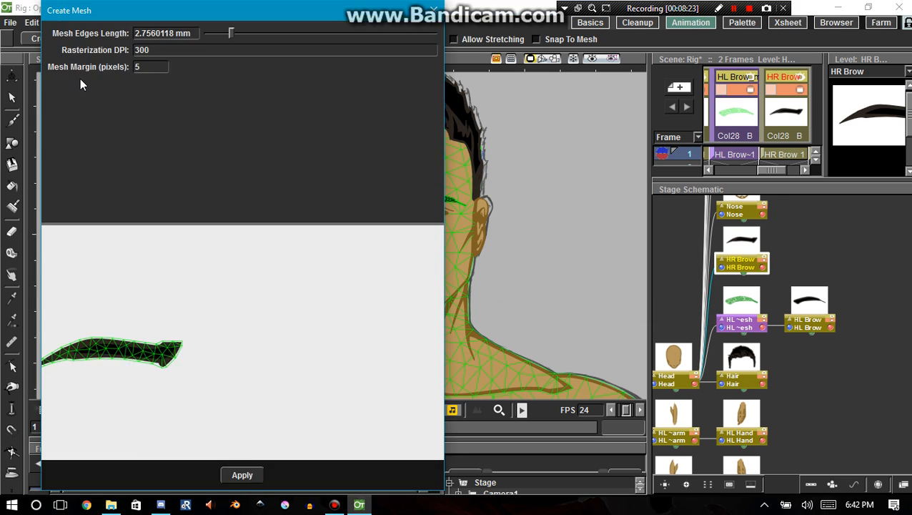
left_click(240, 474)
left_click(428, 303)
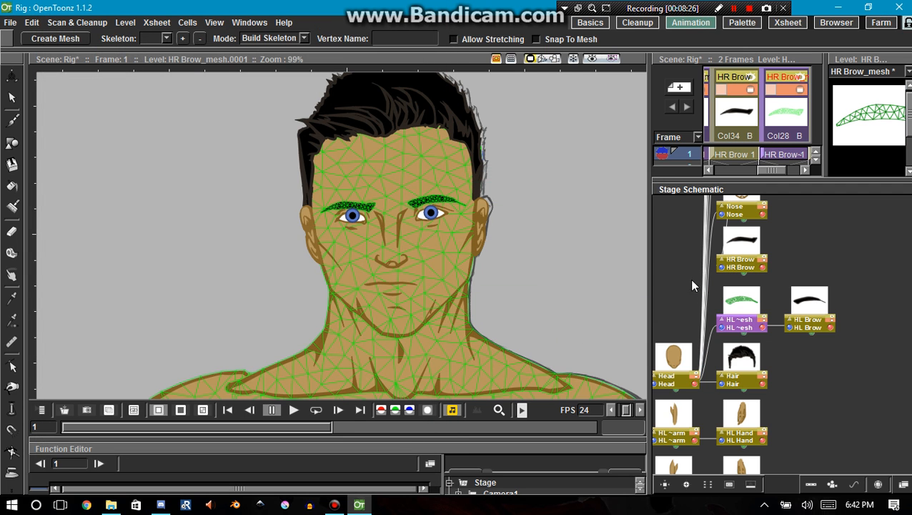
Step: Create a mesh for the Nose node with a mesh edges length of 1.936656 mm, deleting the old level entirely
left_click_drag(691, 274, 717, 401)
left_click(756, 369)
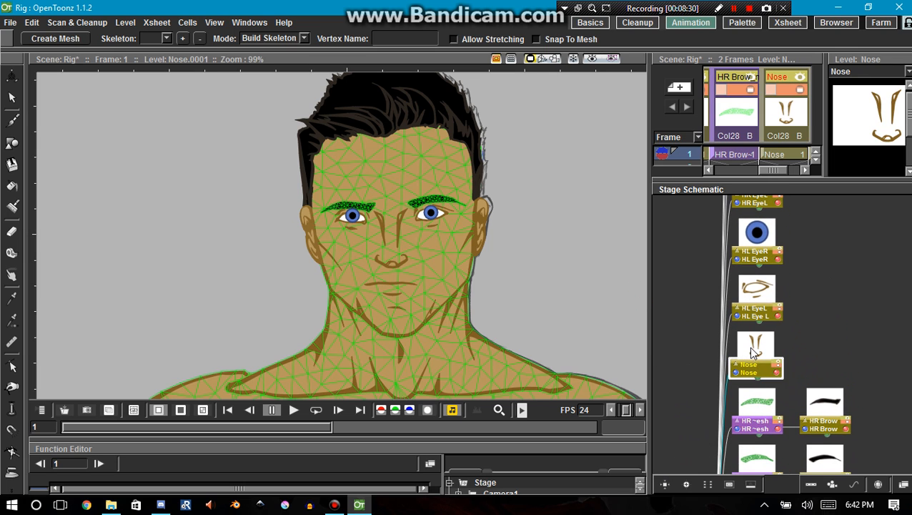
left_click(56, 38)
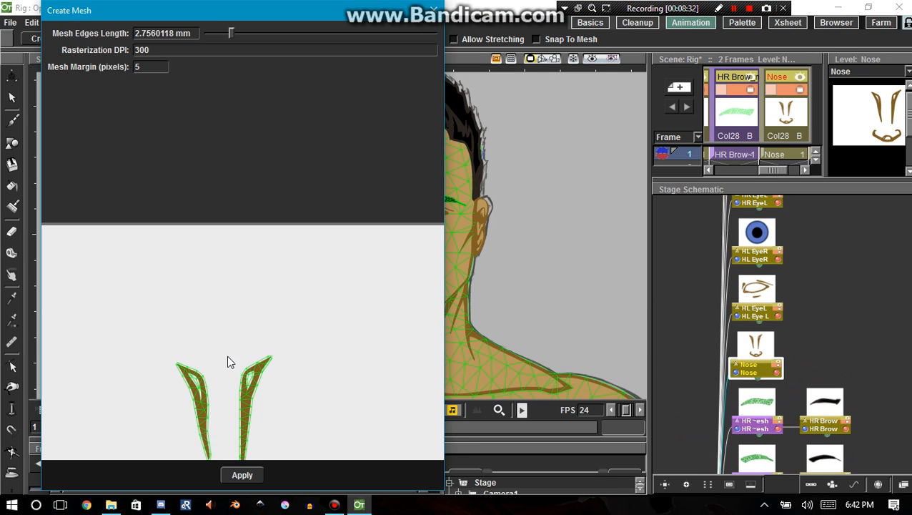
scroll(229, 358, "down", 2)
scroll(162, 245, "down", 5)
scroll(190, 392, "up", 3)
scroll(199, 377, "up", 3)
scroll(207, 343, "up", 2)
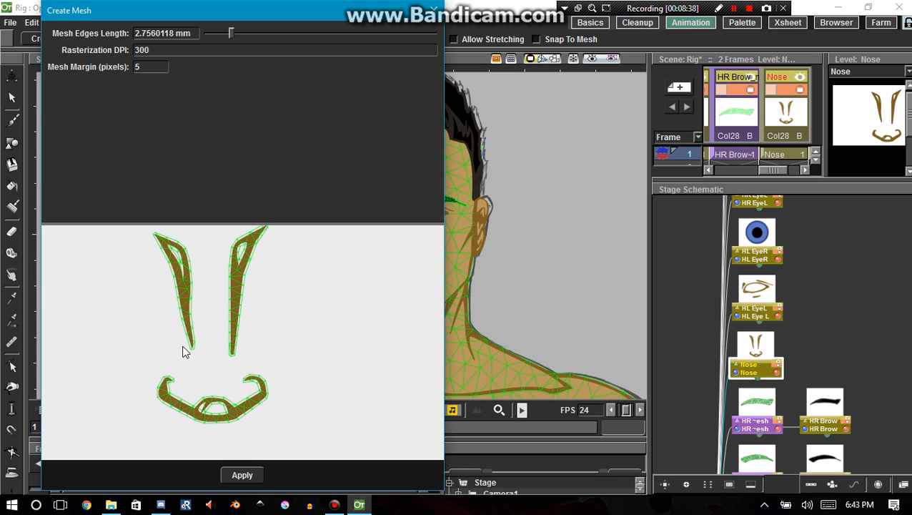
scroll(183, 352, "up", 2)
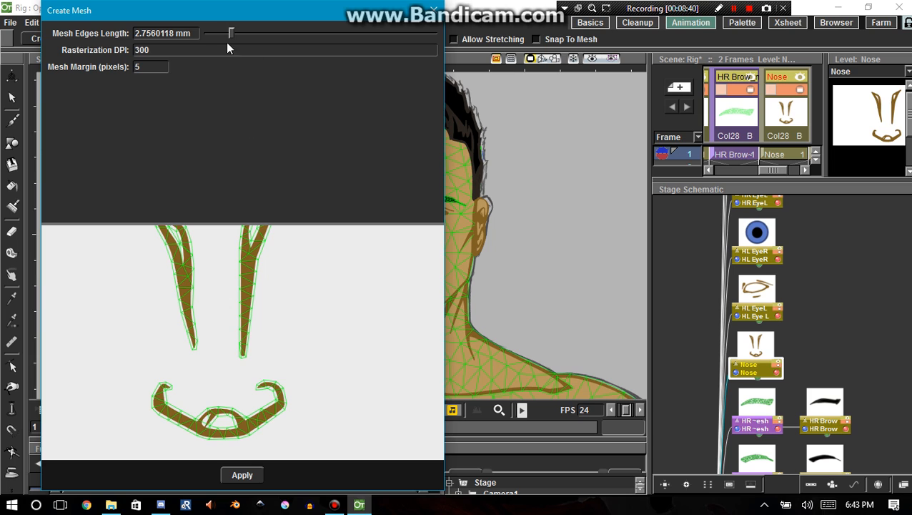
left_click_drag(232, 34, 223, 33)
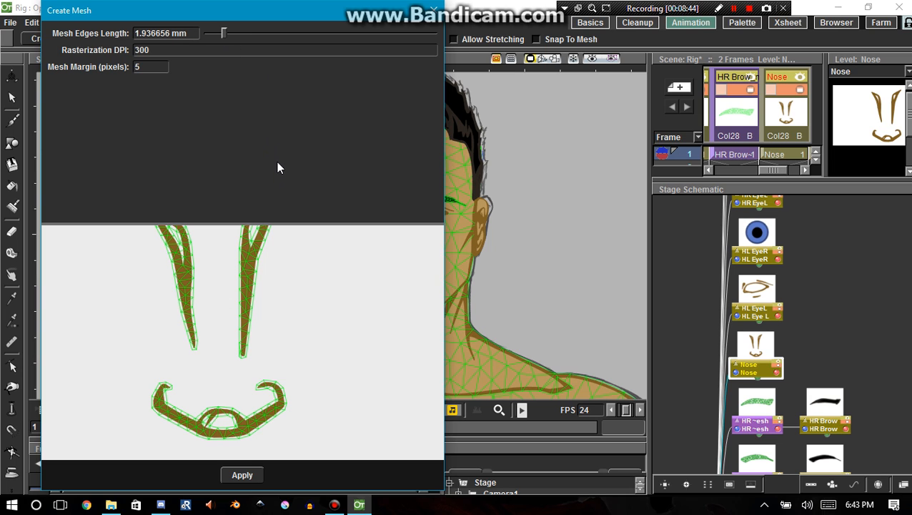
left_click(242, 475)
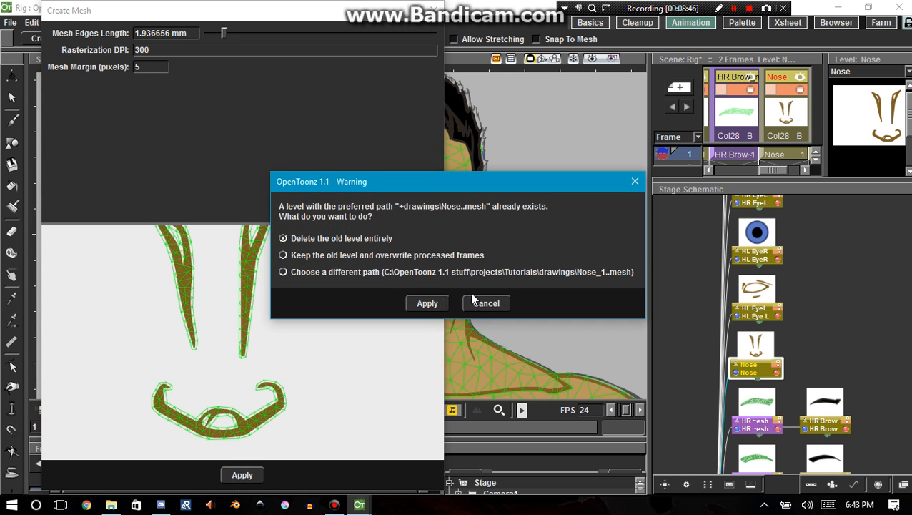
left_click(426, 306)
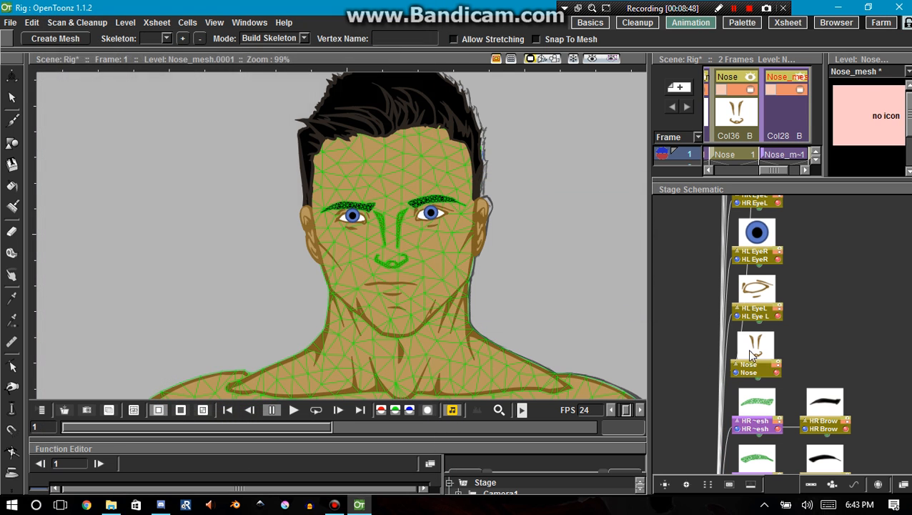
Step: Inspect the eye and mouth nodes in the stage schematic and take a closer look at the eyes on the face
left_click(755, 292)
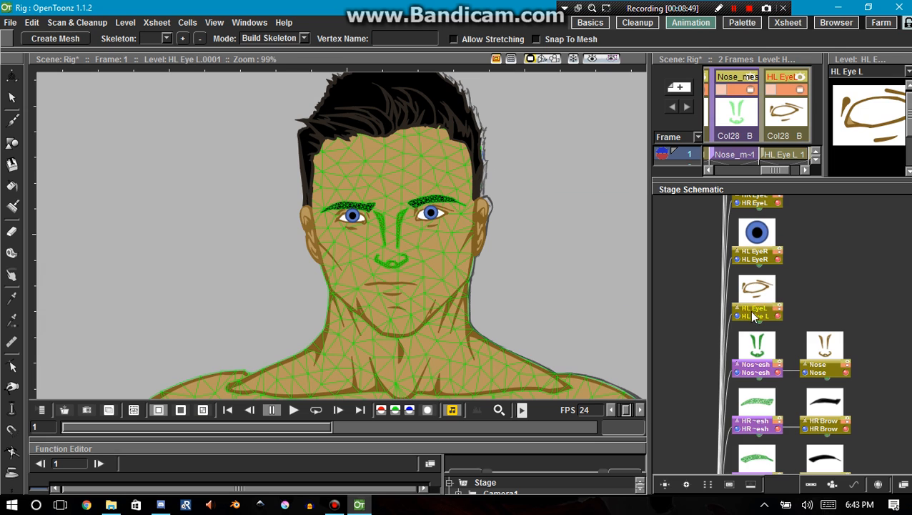
scroll(717, 386, "up", 5)
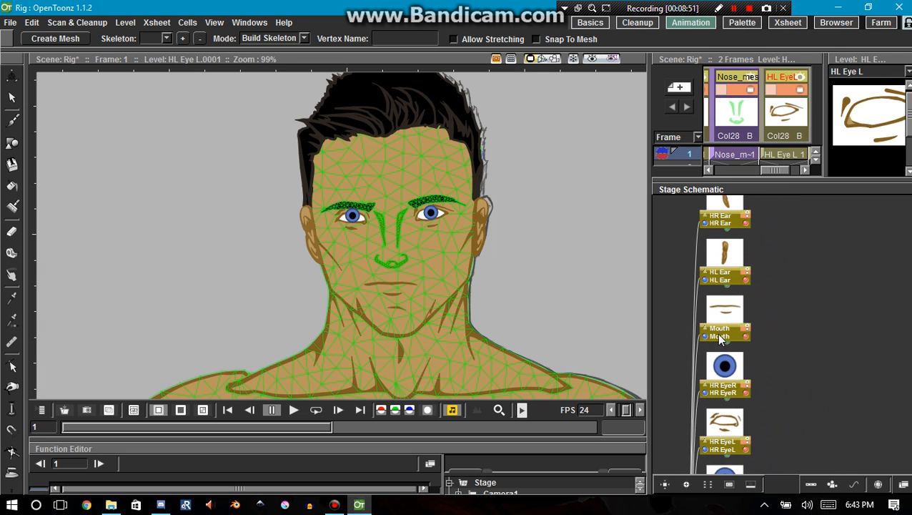
left_click(717, 346)
scroll(717, 346, "down", 3)
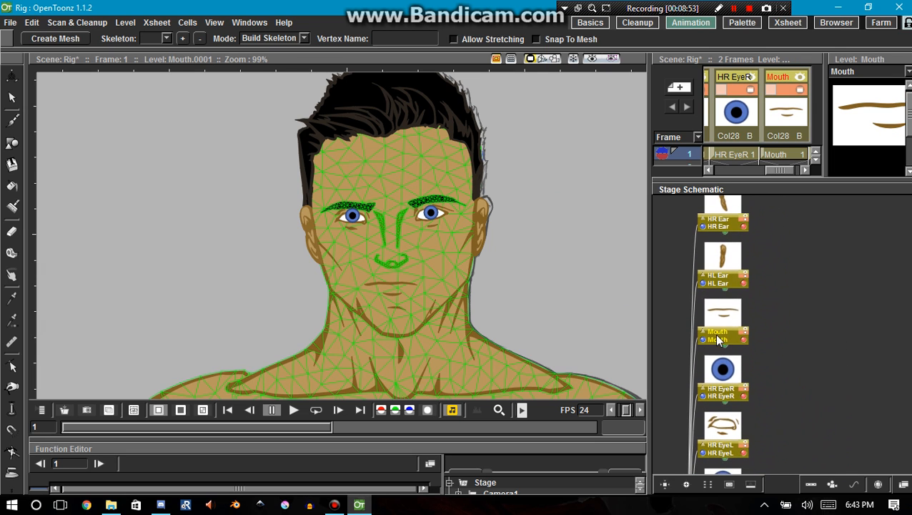
left_click(706, 297)
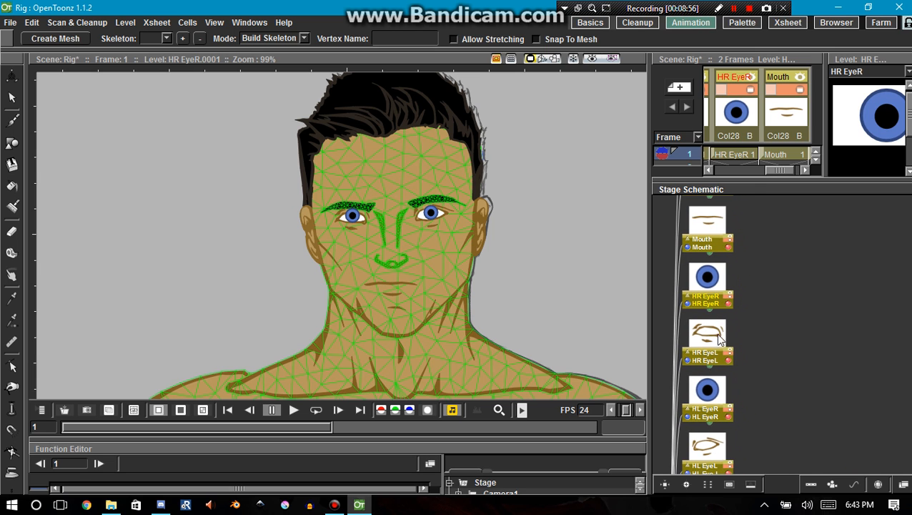
scroll(433, 215, "up", 5)
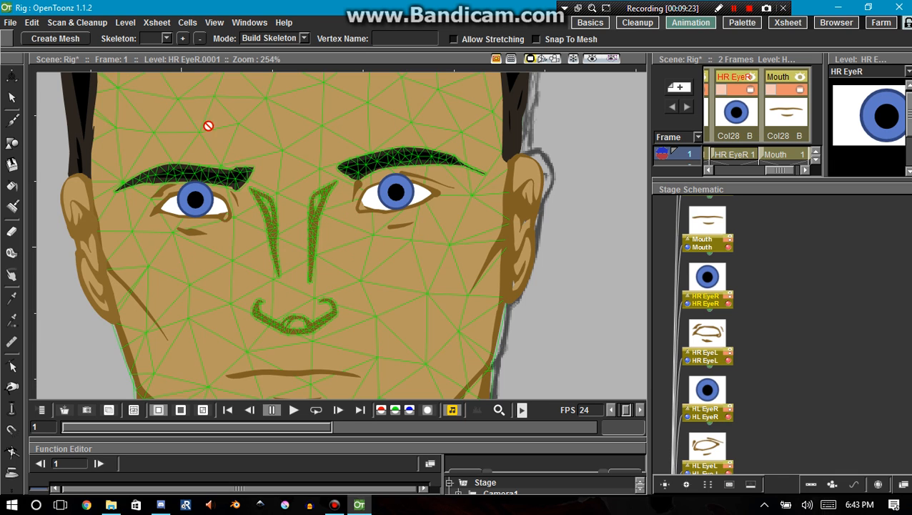
Step: Create a mesh for the Mouth node with a mesh edges length of 1.936656 mm, deleting the old level entirely
left_click(700, 224)
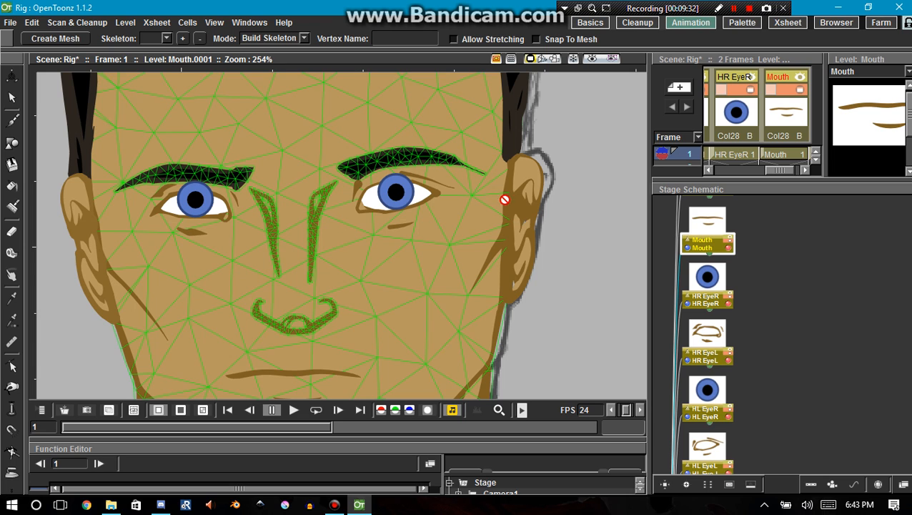
left_click(79, 41)
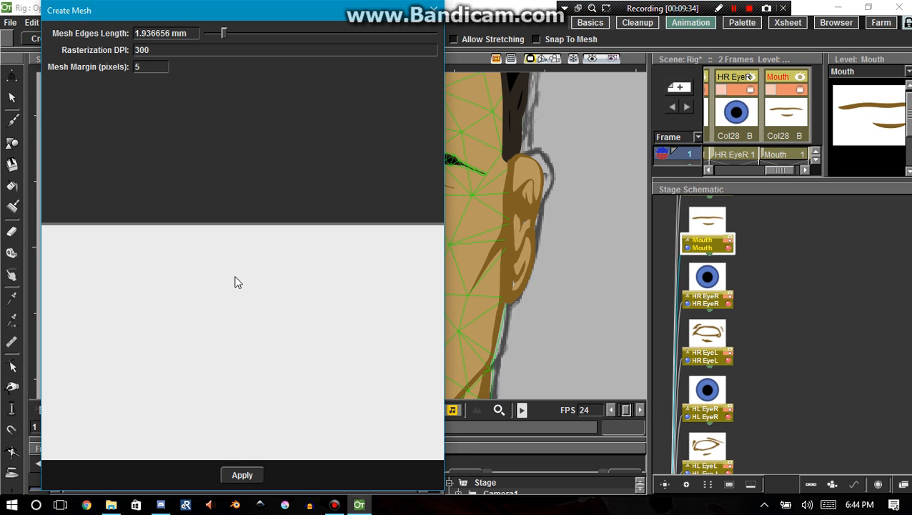
scroll(216, 397, "down", 2)
scroll(216, 397, "up", 5)
scroll(217, 384, "up", 2)
scroll(229, 407, "down", 1)
left_click(242, 475)
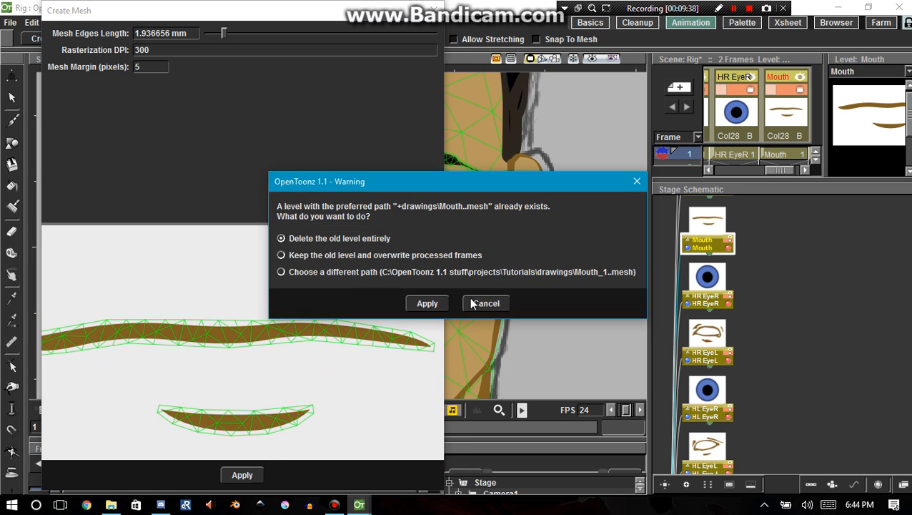
left_click(427, 303)
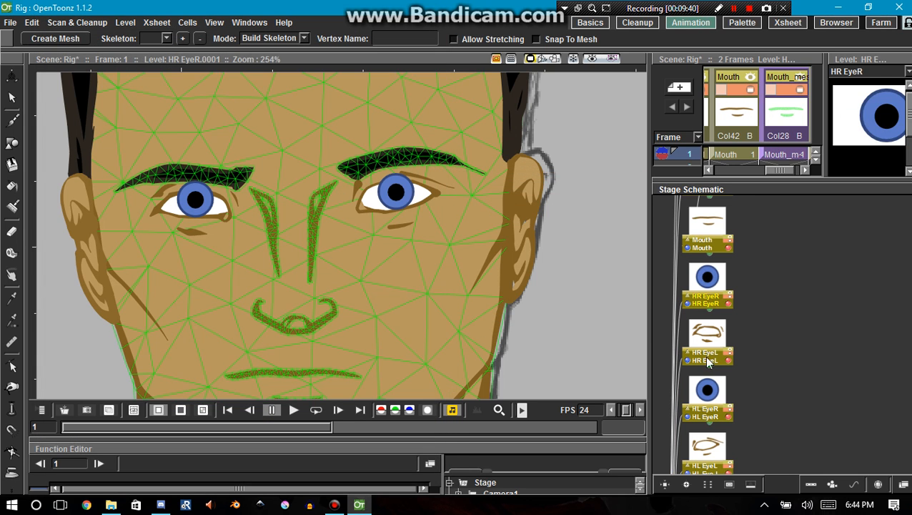
Step: Review the ear and mouth nodes in the stage schematic and check the mesh coverage across the whole character
left_click_drag(706, 336, 716, 458)
left_click(705, 485)
left_click_drag(692, 327, 695, 370)
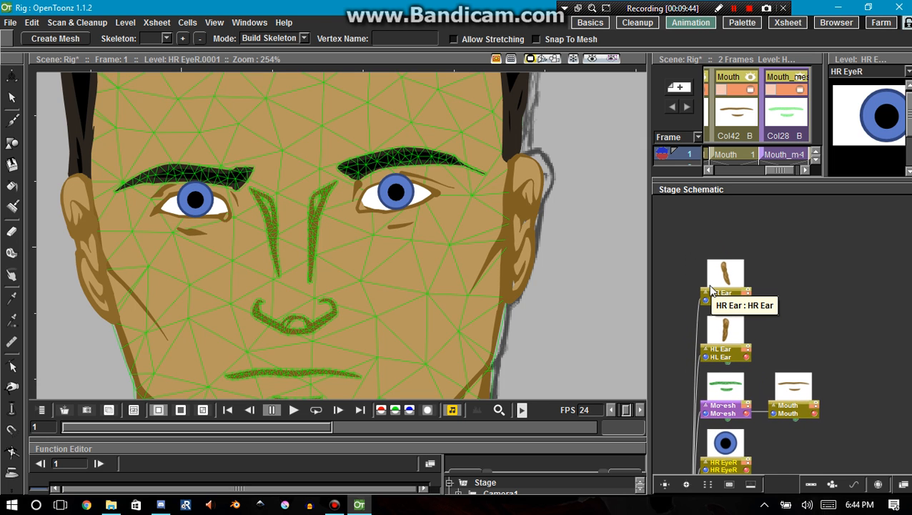
scroll(250, 218, "down", 8)
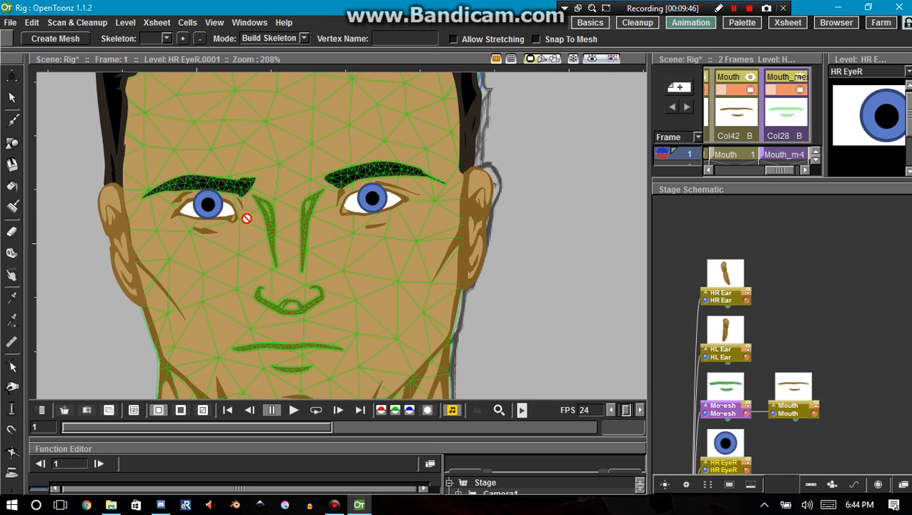
scroll(153, 148, "down", 5)
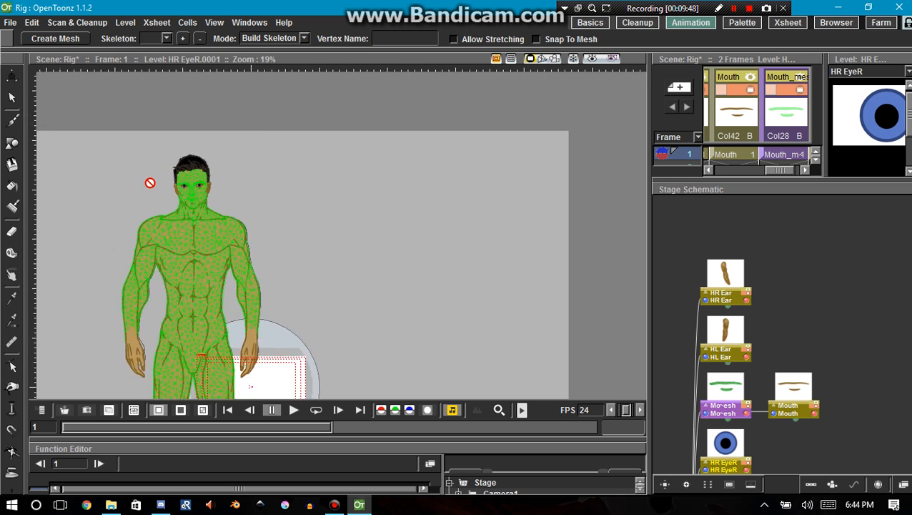
scroll(137, 347, "up", 3)
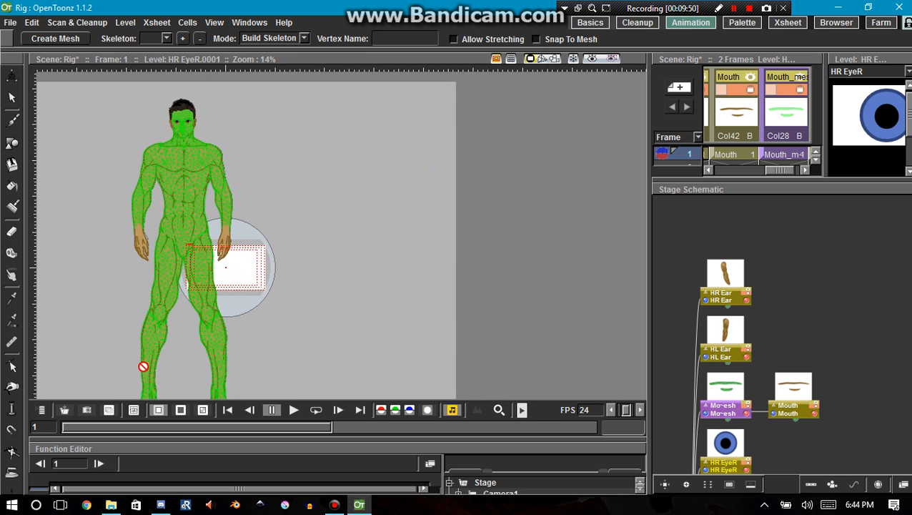